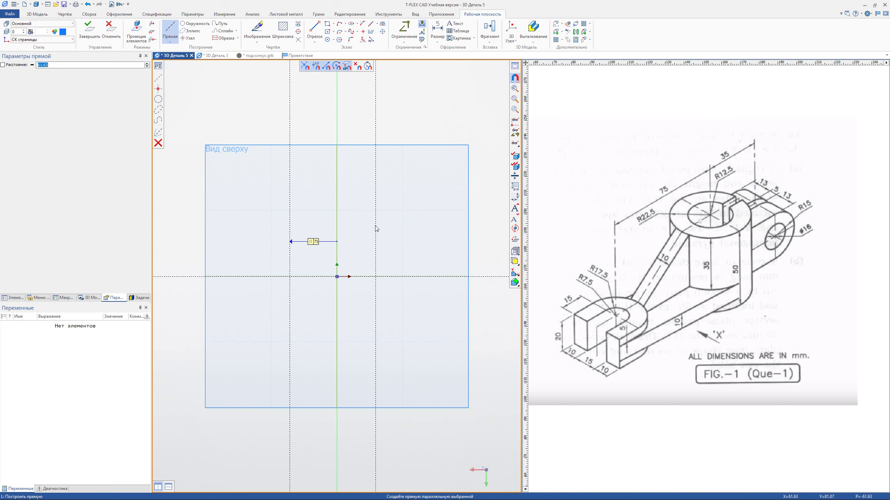
Add a parallel construction line offset 35 from the reference axis.
{"action": "middle_click_drag", "start_coordinate": [376, 229], "coordinate": [390, 244]}
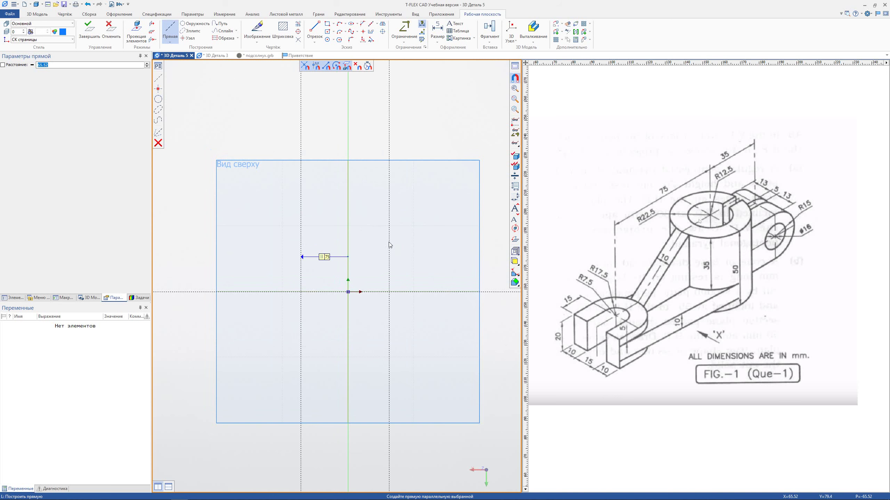
{"action": "type", "text": "35"}
{"action": "key", "text": "Return"}
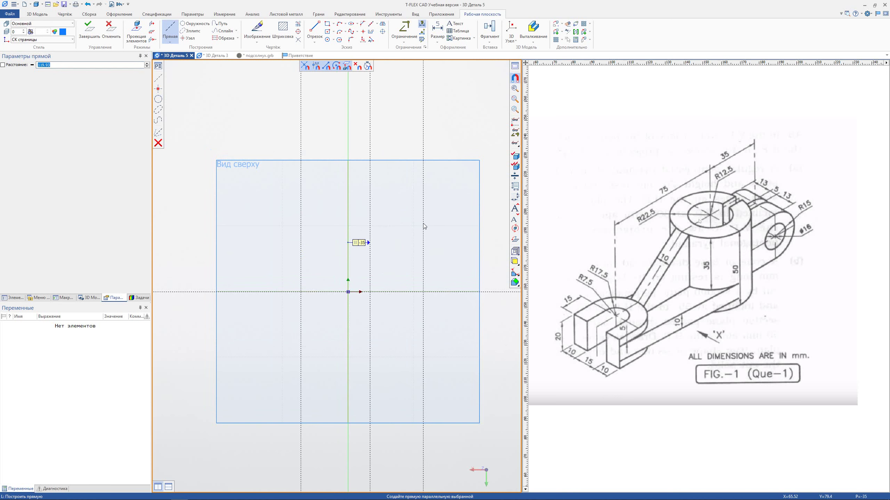
{"action": "scroll", "coordinate": [409, 232], "scroll_direction": "up", "scroll_amount": 2}
{"action": "key", "text": "Escape"}
{"action": "middle_click_drag", "start_coordinate": [380, 239], "coordinate": [406, 216]}
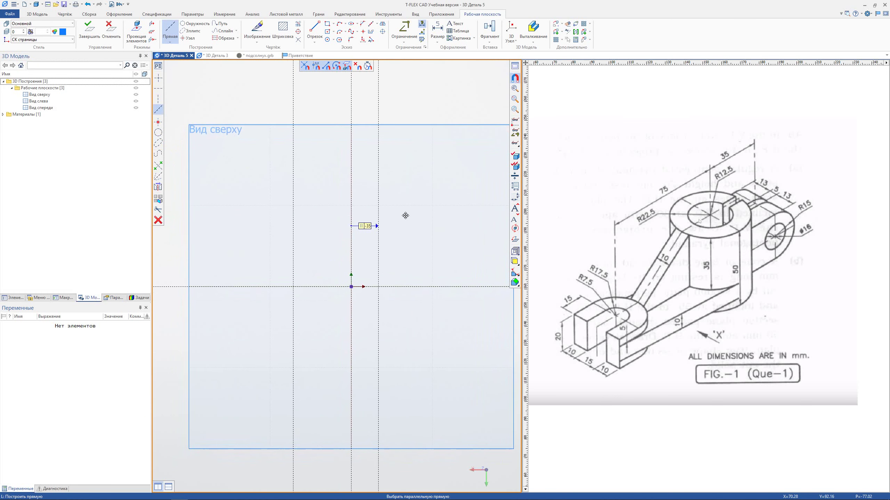
Add a parallel construction line offset 15 from the vertical line.
{"action": "scroll", "coordinate": [409, 214], "scroll_direction": "up", "scroll_amount": 1}
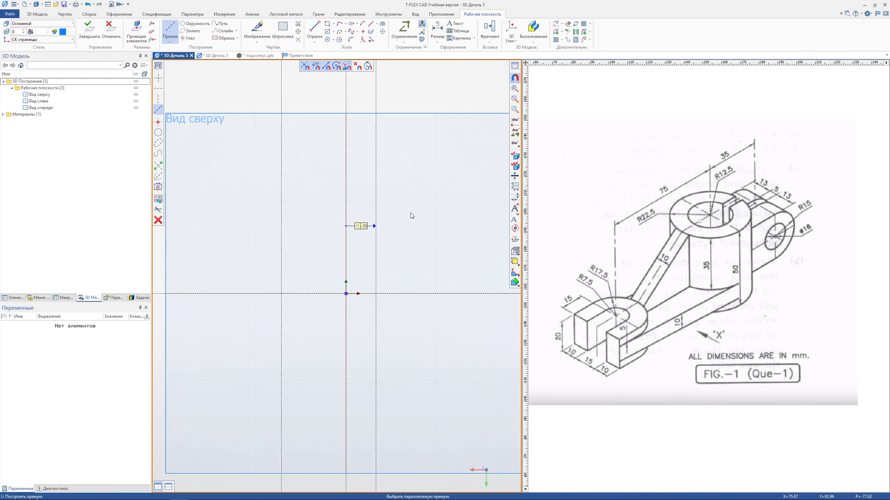
{"action": "left_click", "coordinate": [376, 239]}
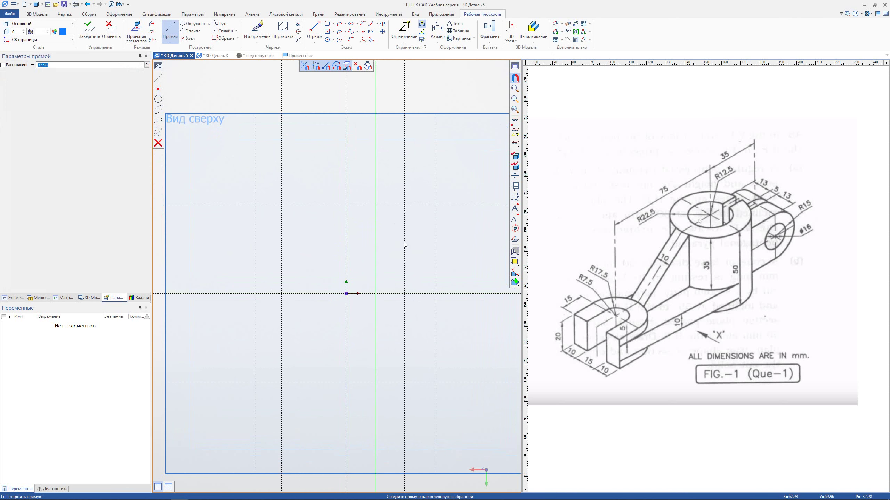
{"action": "type", "text": "5"}
{"action": "key", "text": "Return"}
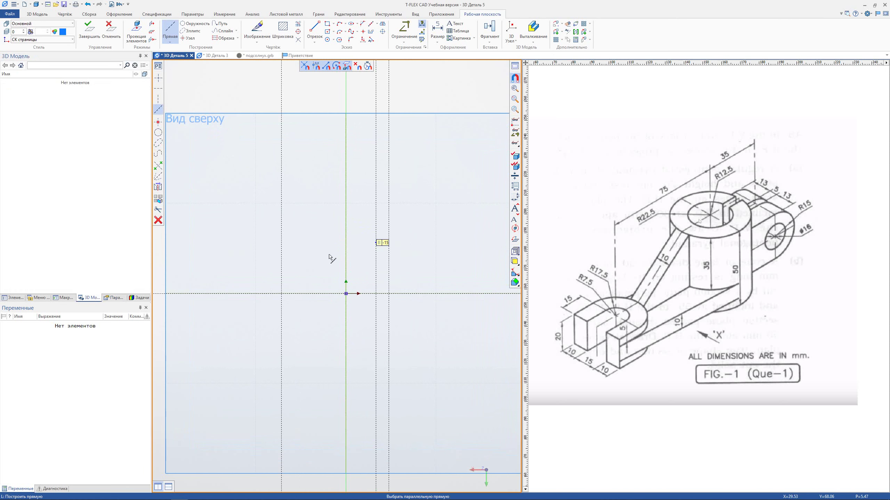
Add a construction line offset 7.5+10 (17.5) from the horizontal axis.
{"action": "left_click", "coordinate": [309, 294]}
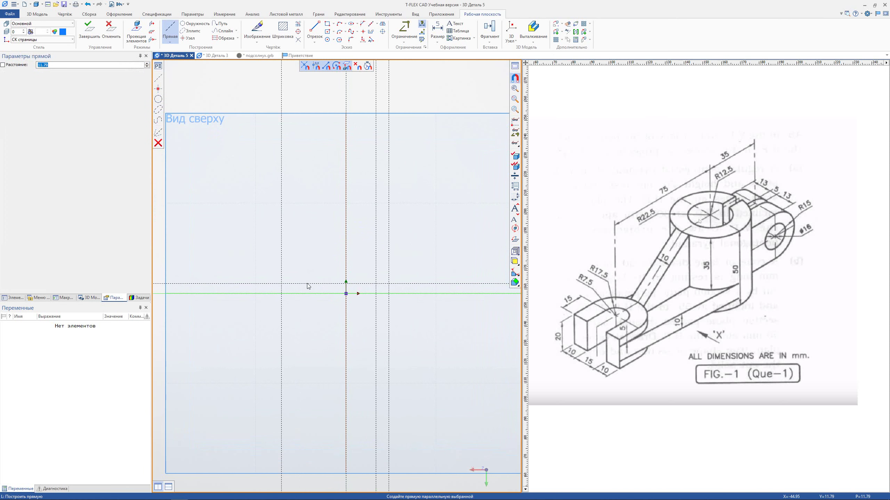
{"action": "scroll", "coordinate": [307, 287], "scroll_direction": "up", "scroll_amount": 1}
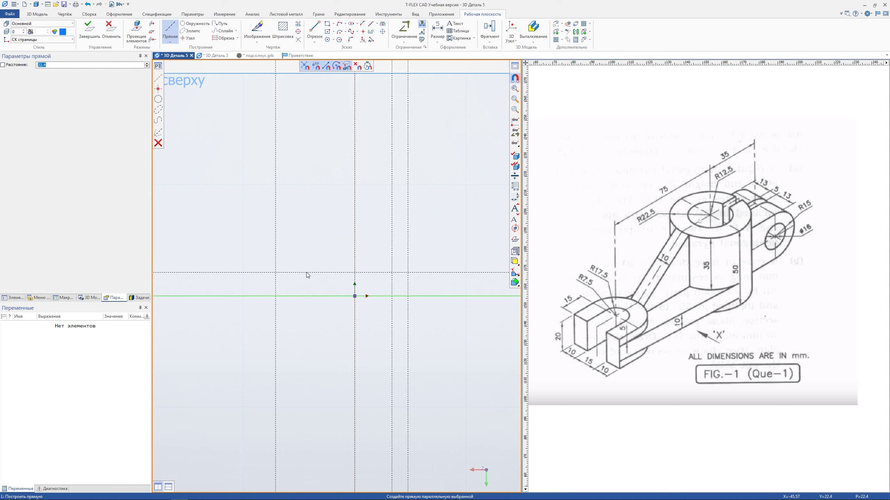
{"action": "type", "text": "7,5+12"}
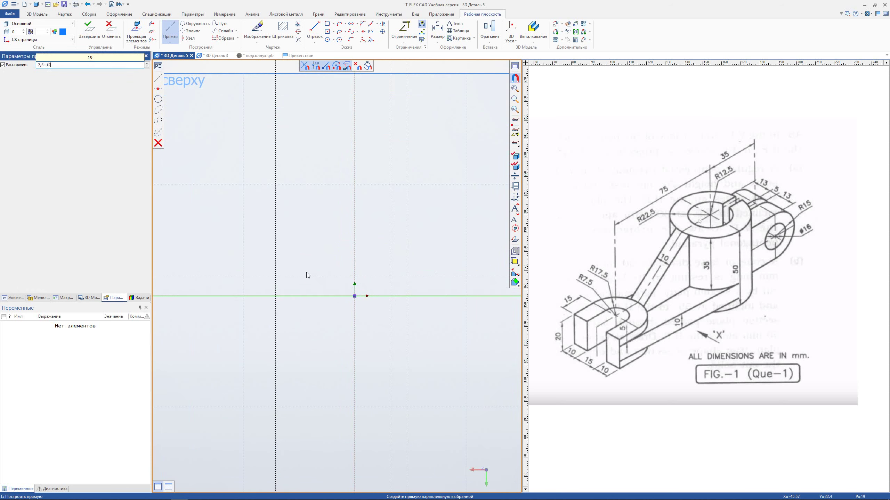
{"action": "key", "text": "BackSpace"}
{"action": "type", "text": "0"}
{"action": "key", "text": "Return"}
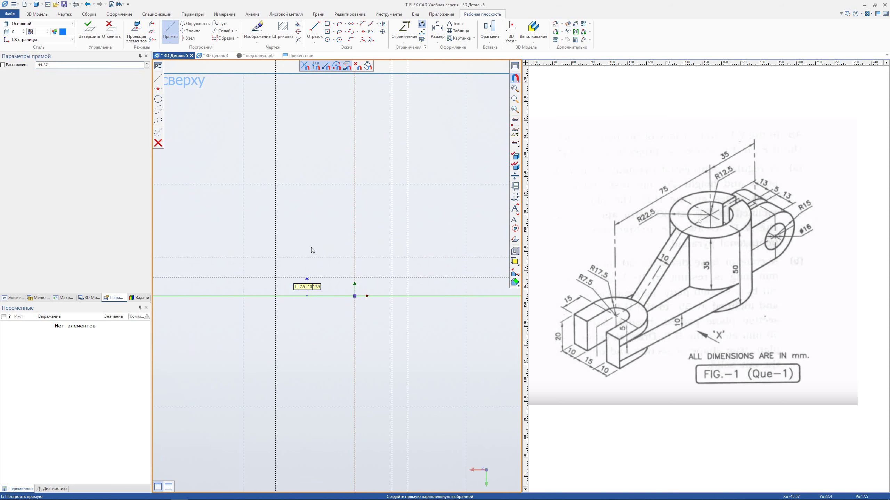
{"action": "scroll", "coordinate": [294, 248], "scroll_direction": "up", "scroll_amount": 1}
{"action": "key", "text": "Escape"}
Pan to the left construction lines and cancel the pending parallel-line pick.
{"action": "scroll", "coordinate": [295, 248], "scroll_direction": "up", "scroll_amount": 1}
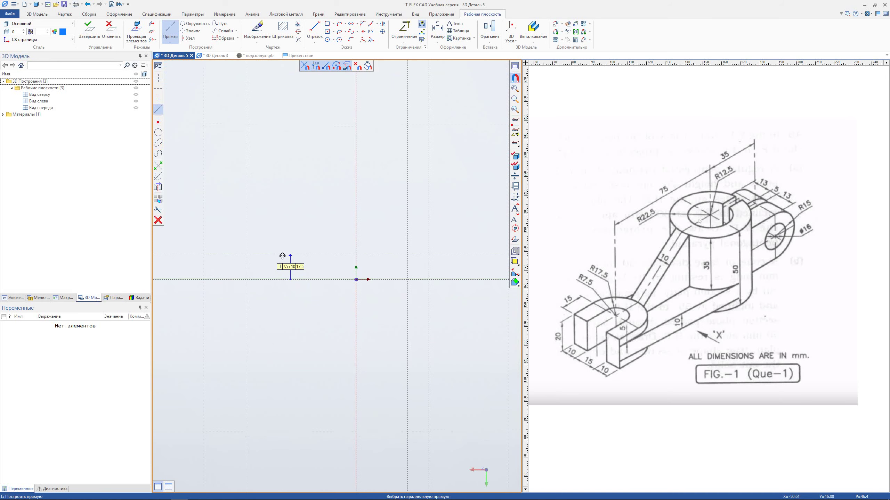
{"action": "middle_click_drag", "start_coordinate": [294, 248], "coordinate": [348, 249]}
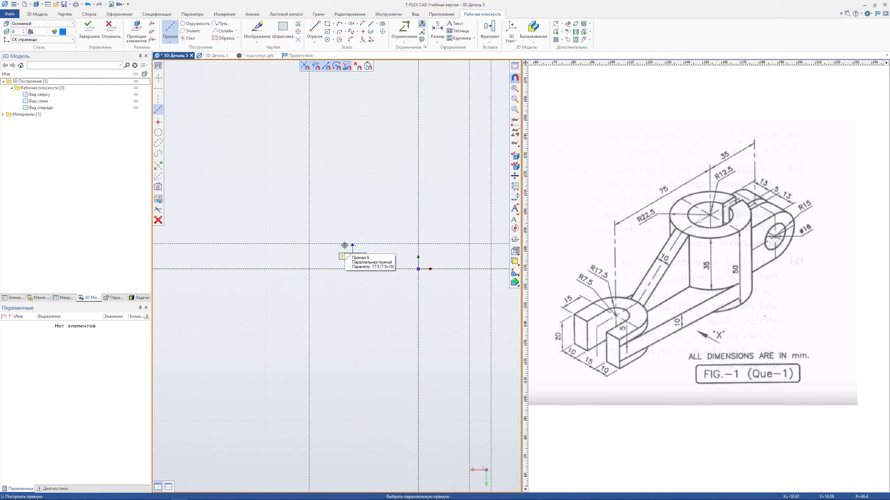
{"action": "left_click", "coordinate": [313, 231]}
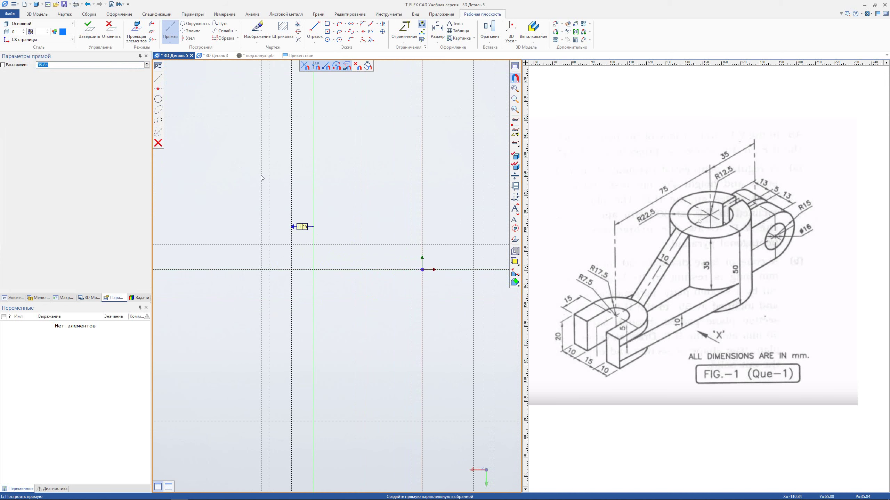
{"action": "key", "text": "Escape"}
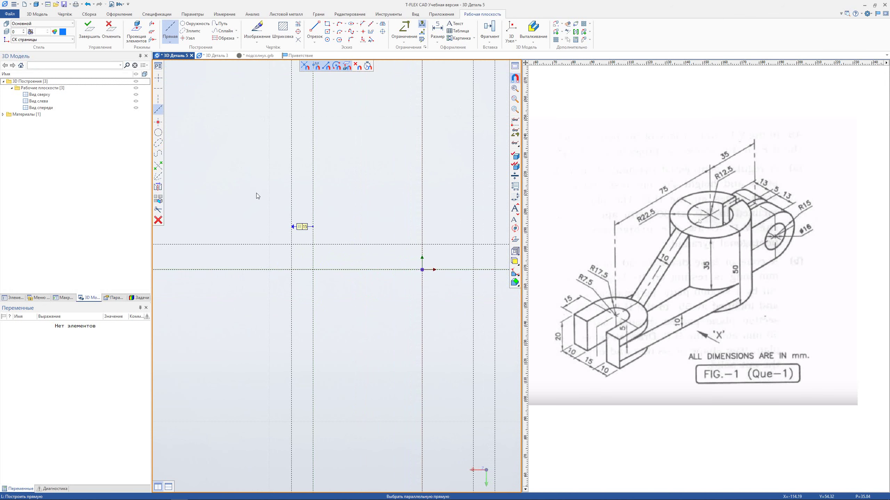
{"action": "scroll", "coordinate": [255, 175], "scroll_direction": "up", "scroll_amount": 2}
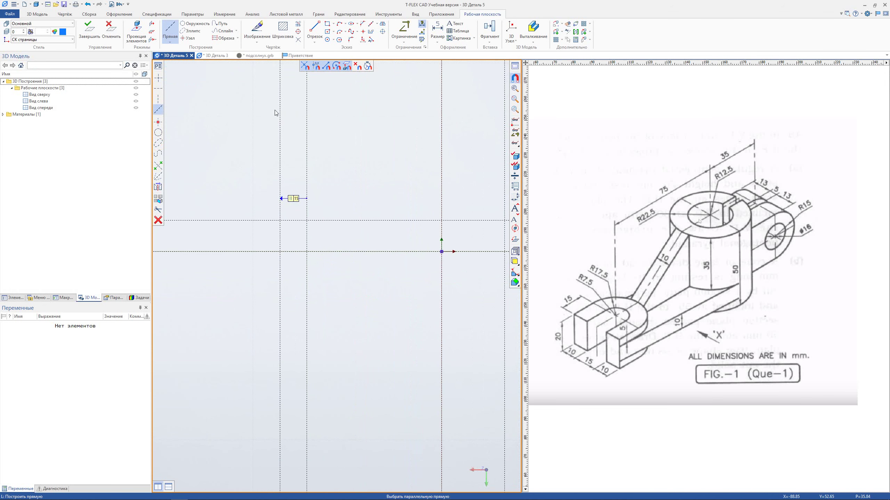
{"action": "left_click", "coordinate": [315, 30]}
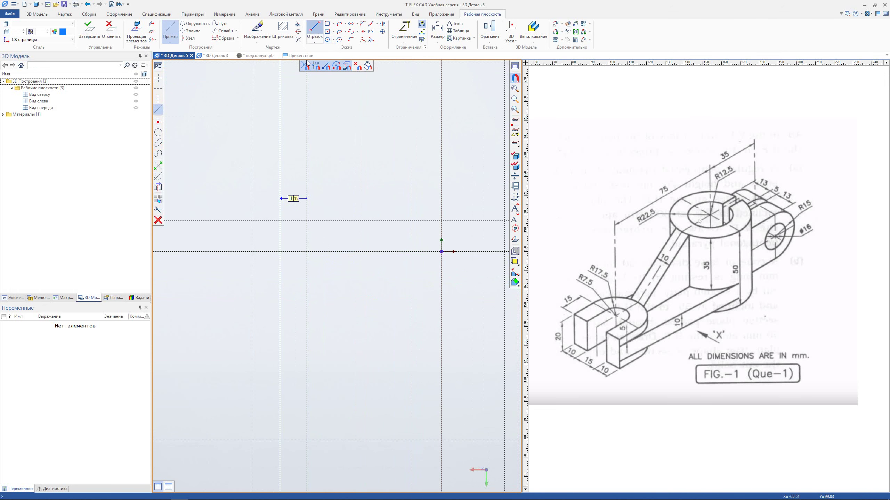
Draw the lug's vertical edge and top edge between construction intersections.
{"action": "left_click", "coordinate": [280, 252]}
{"action": "left_click", "coordinate": [280, 220]}
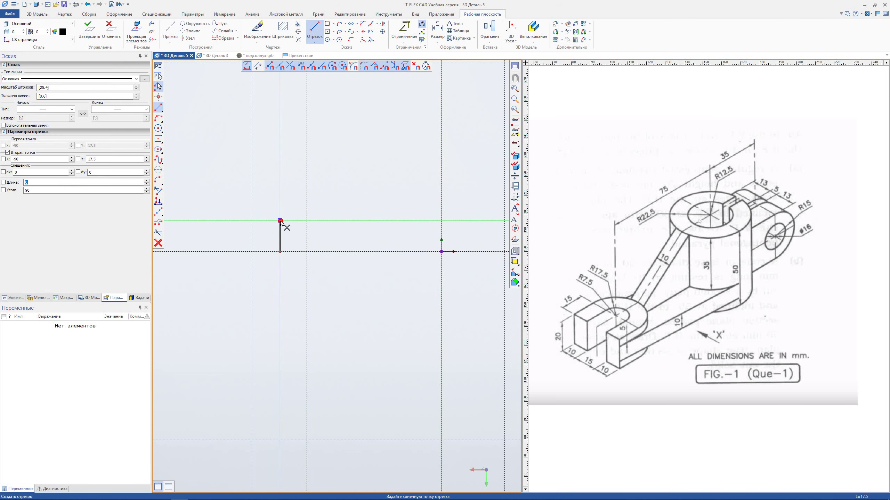
{"action": "left_click", "coordinate": [307, 220]}
{"action": "key", "text": "Escape"}
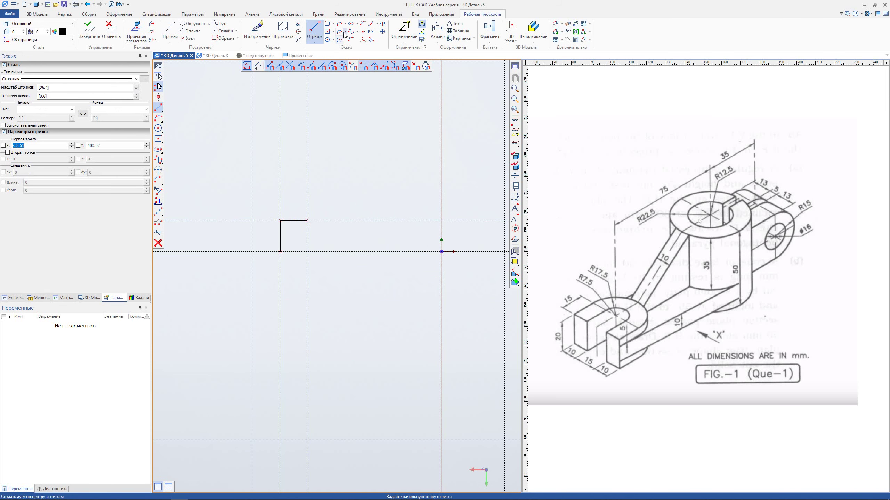
Draw the outer R17.5 quarter arc centred on the axis intersection.
{"action": "left_click", "coordinate": [339, 32]}
{"action": "left_click", "coordinate": [307, 251]}
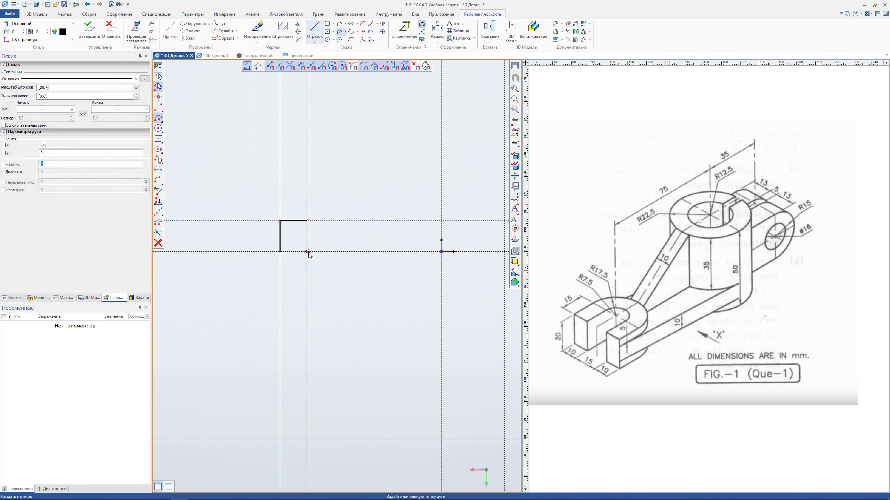
{"action": "left_click", "coordinate": [308, 221]}
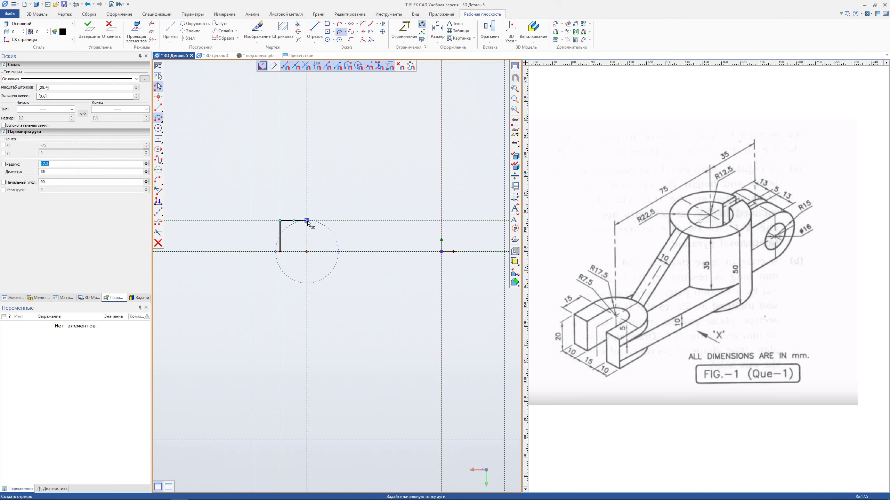
{"action": "left_click", "coordinate": [339, 251]}
{"action": "key", "text": "Escape"}
{"action": "scroll", "coordinate": [309, 220], "scroll_direction": "up", "scroll_amount": 2}
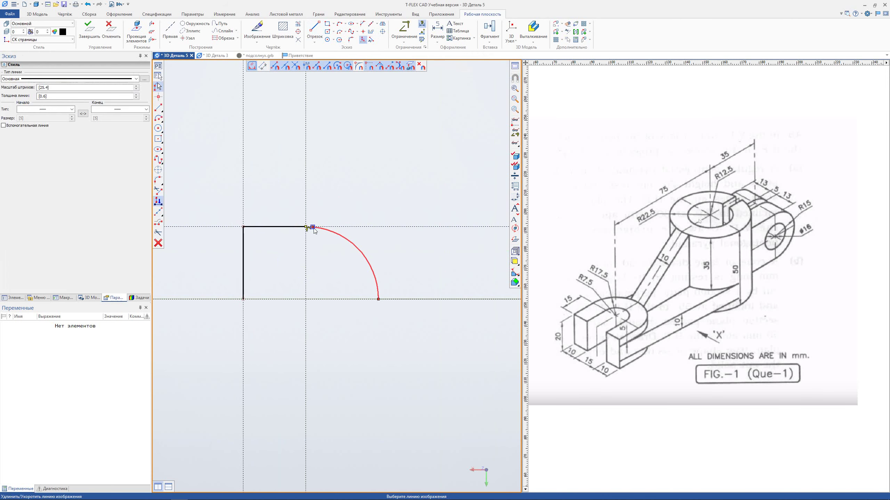
{"action": "left_click", "coordinate": [305, 228]}
{"action": "scroll", "coordinate": [321, 220], "scroll_direction": "up", "scroll_amount": 1}
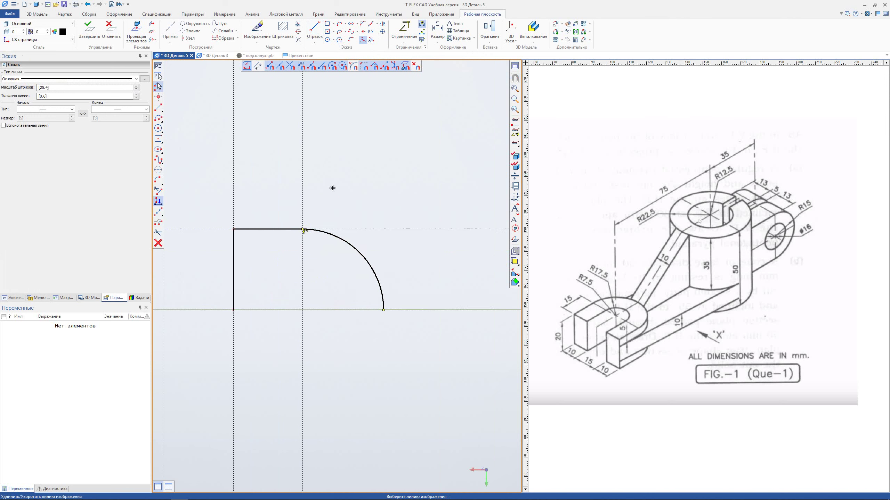
{"action": "middle_click_drag", "start_coordinate": [331, 189], "coordinate": [325, 166]}
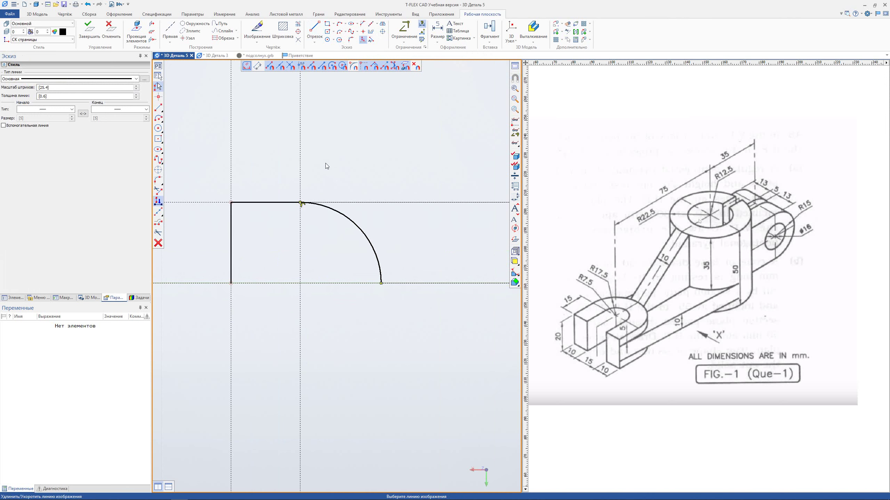
Draw the smaller inner quarter arc from the vertical to the horizontal axis.
{"action": "left_click", "coordinate": [339, 34]}
{"action": "left_click", "coordinate": [301, 284]}
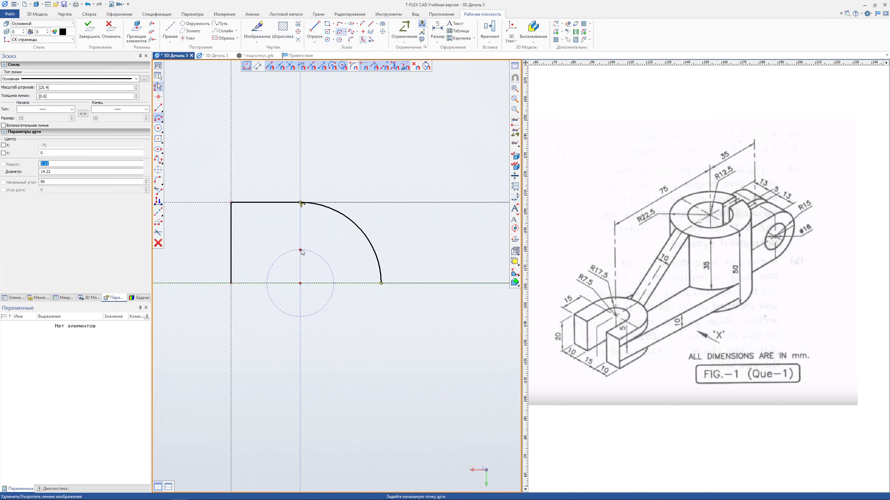
{"action": "left_click", "coordinate": [300, 247]}
{"action": "left_click", "coordinate": [336, 283]}
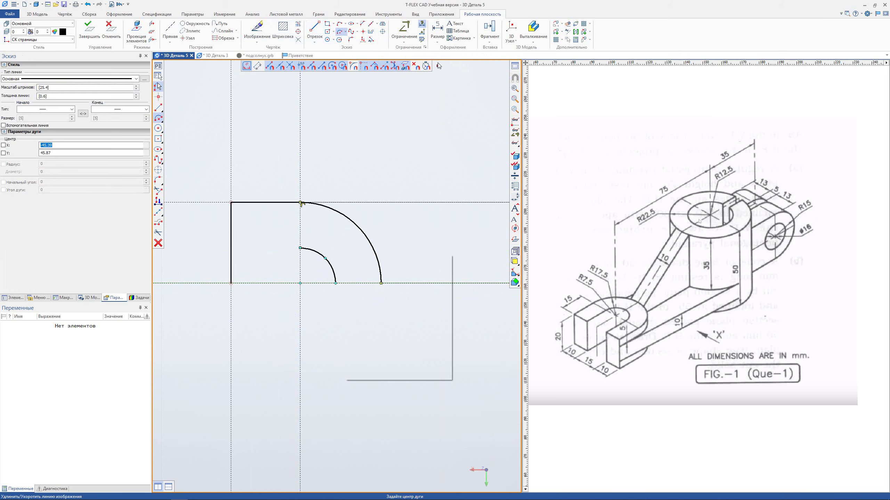
Dimension the inner arc with radius 7.5.
{"action": "left_click", "coordinate": [437, 30]}
{"action": "left_click", "coordinate": [326, 258]}
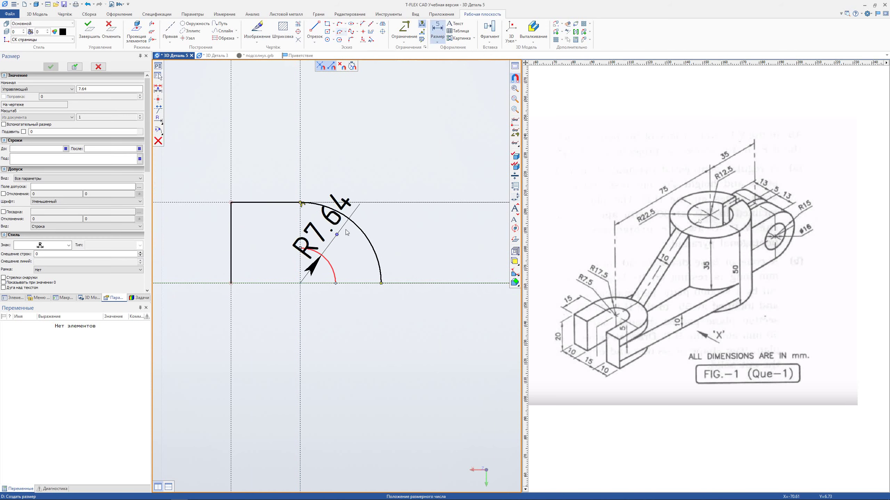
{"action": "left_click", "coordinate": [396, 164]}
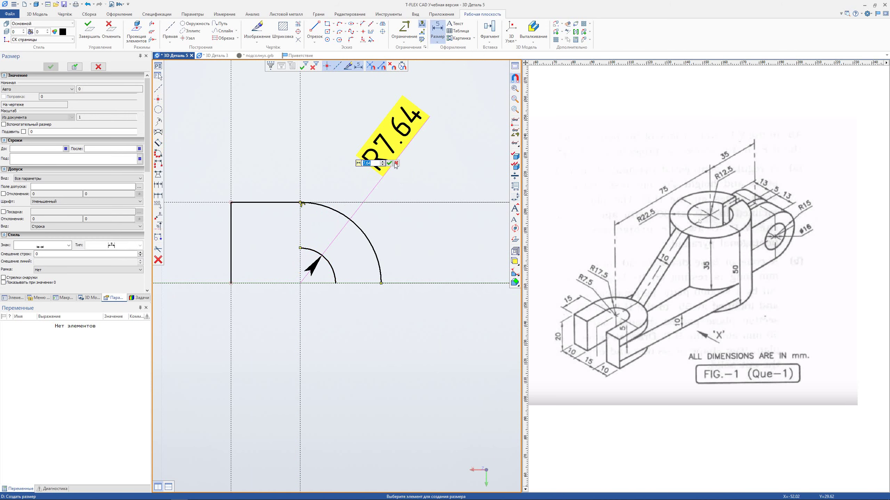
{"action": "key", "text": "Return"}
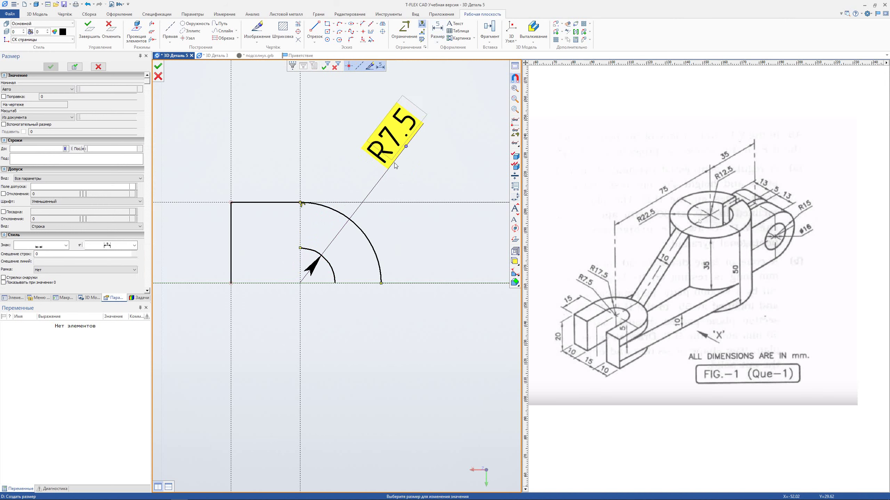
Draw the inner horizontal edge to the left side and trim the left line.
{"action": "left_click", "coordinate": [314, 30]}
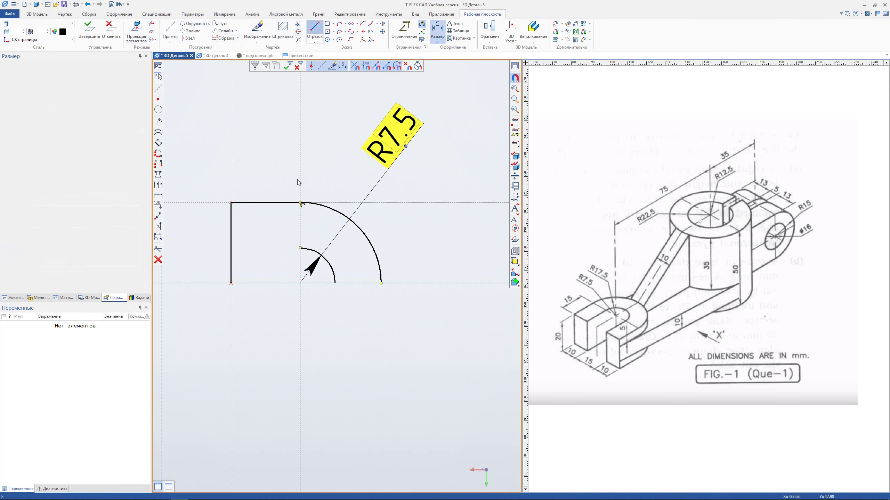
{"action": "left_click", "coordinate": [301, 248]}
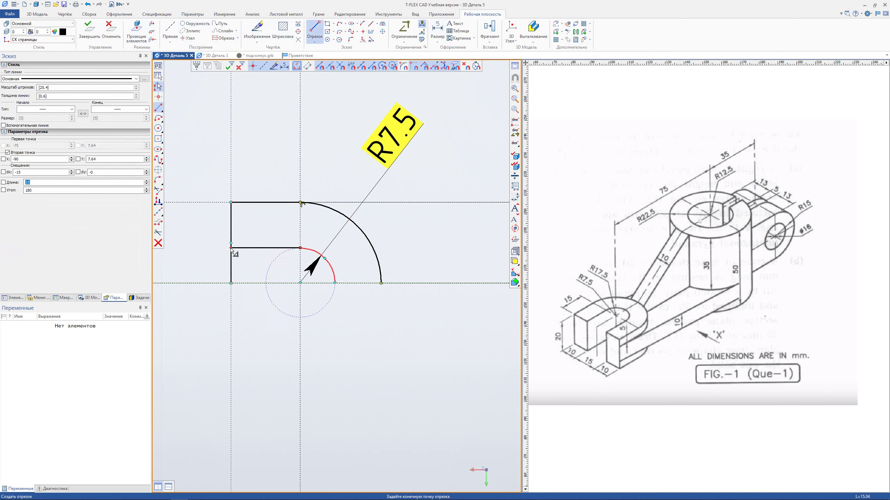
{"action": "left_click", "coordinate": [230, 247]}
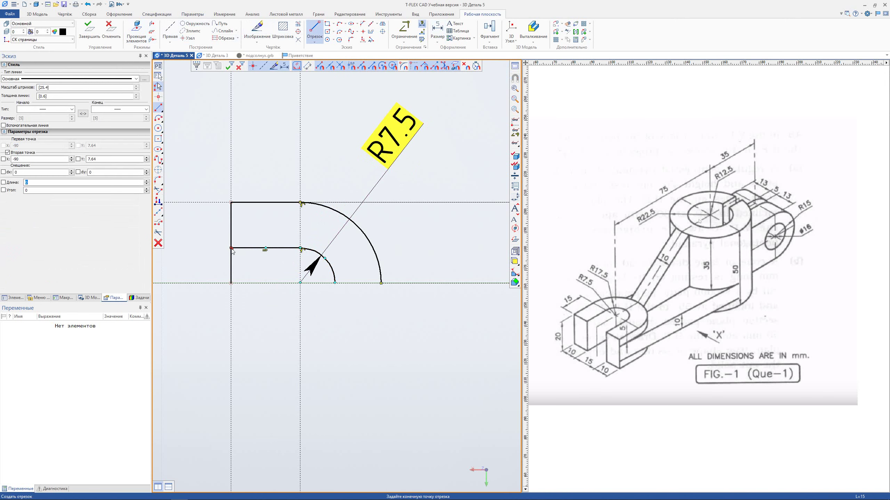
{"action": "left_click", "coordinate": [371, 39]}
{"action": "left_click", "coordinate": [232, 262]}
Draw a segment joining the inner arc's lower end to the outer arc's end.
{"action": "key", "text": "l"}
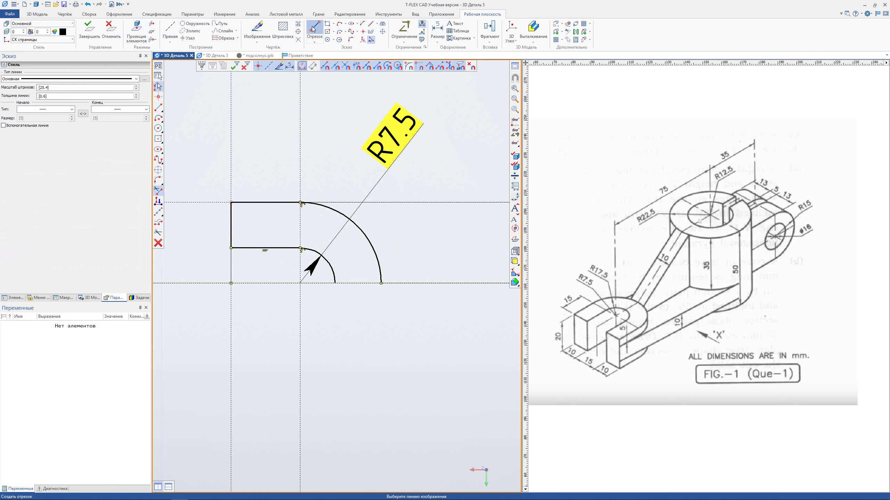
{"action": "left_click", "coordinate": [336, 283]}
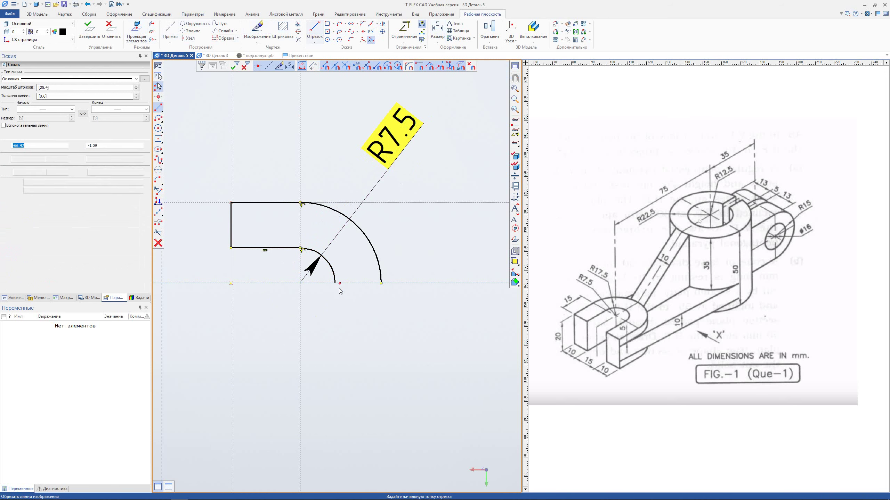
{"action": "left_click", "coordinate": [381, 284]}
{"action": "scroll", "coordinate": [358, 249], "scroll_direction": "down", "scroll_amount": 2}
{"action": "middle_click_drag", "start_coordinate": [357, 249], "coordinate": [310, 224]}
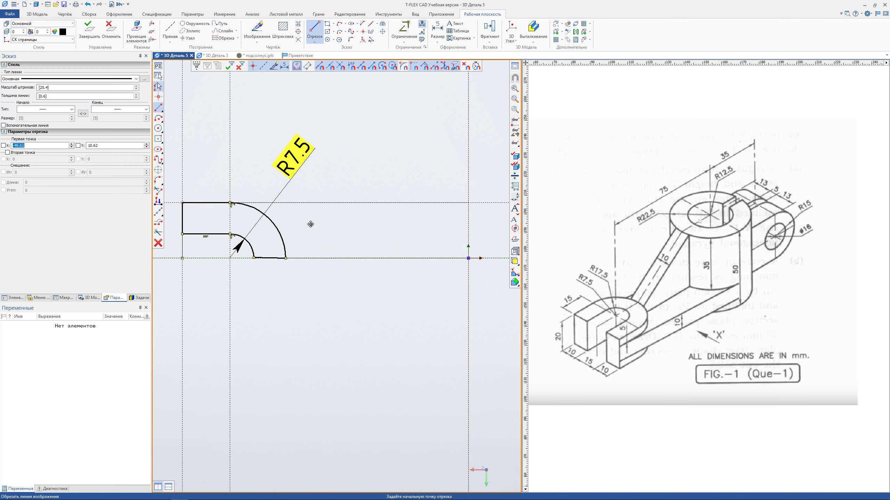
{"action": "scroll", "coordinate": [338, 224], "scroll_direction": "down", "scroll_amount": 1}
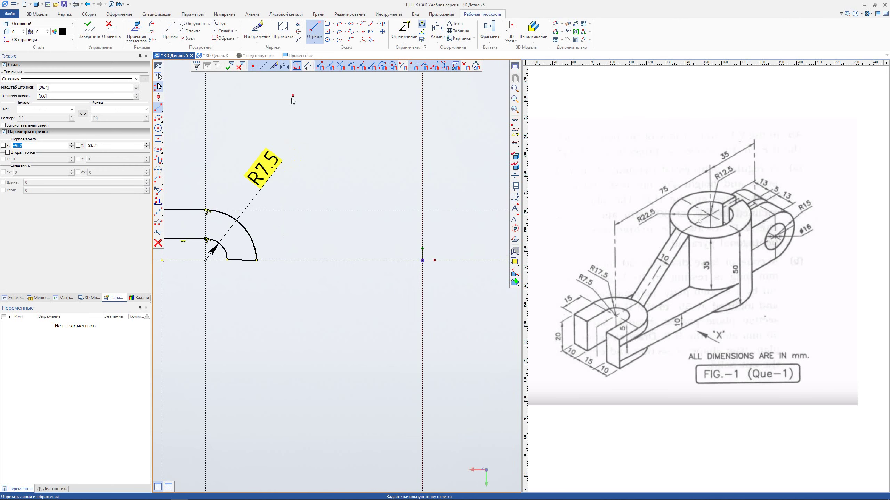
Draw a radius 22.5 circle centred on the origin point.
{"action": "left_click", "coordinate": [327, 40]}
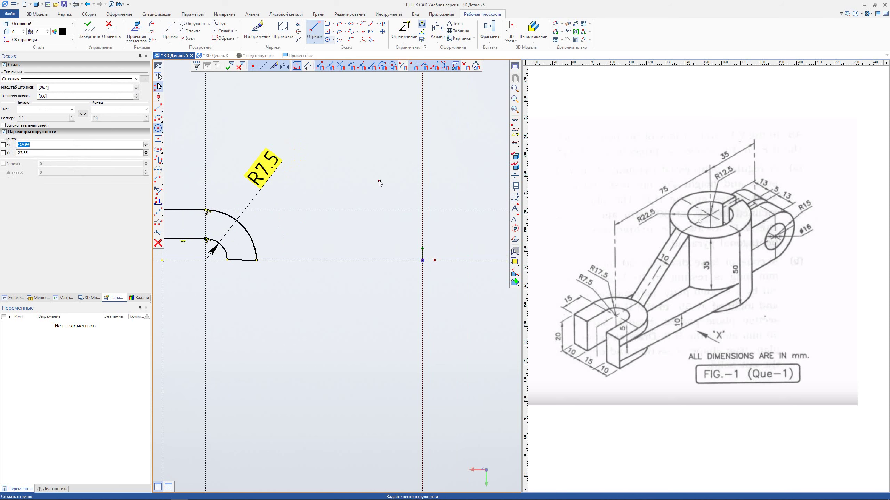
{"action": "left_click", "coordinate": [423, 260]}
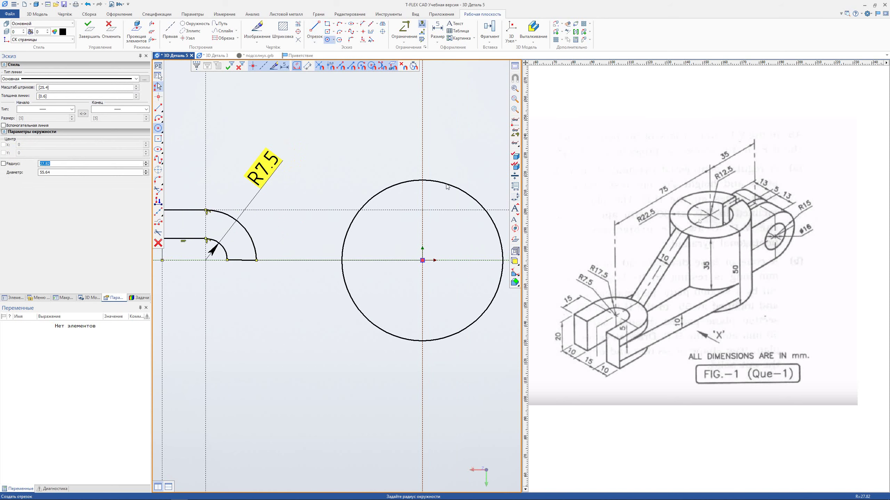
{"action": "type", "text": "22,5"}
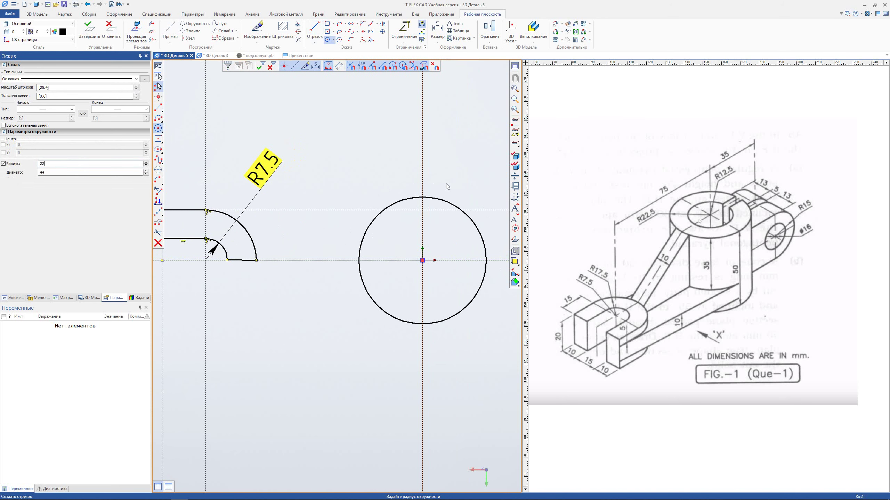
{"action": "key", "text": "Return"}
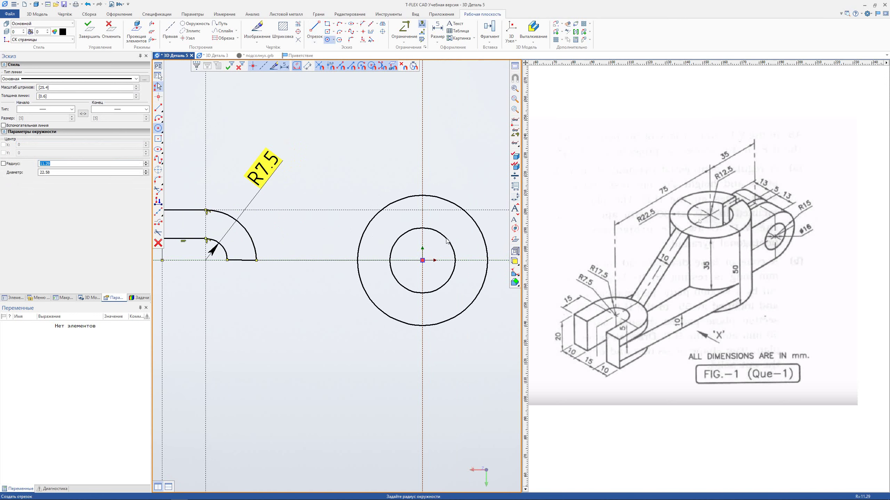
Add the concentric radius 12.5 circle and colour both circles dark blue.
{"action": "type", "text": "12,5"}
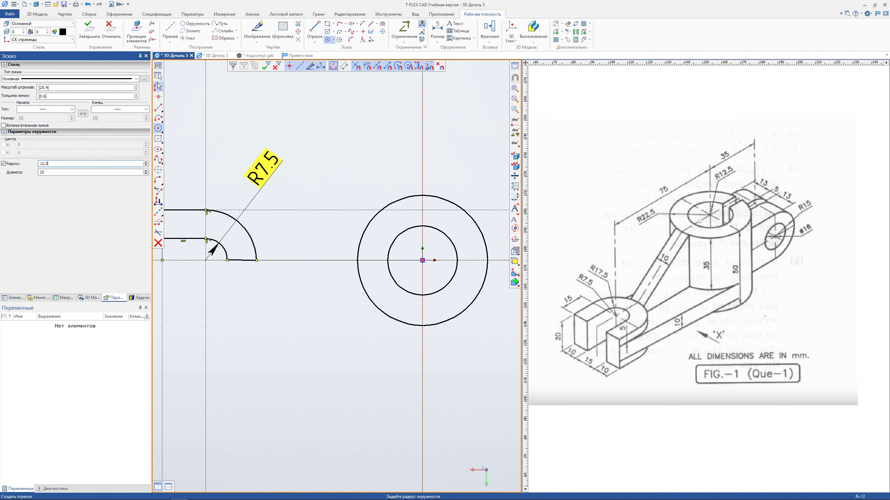
{"action": "key", "text": "Return"}
{"action": "key", "text": "Escape"}
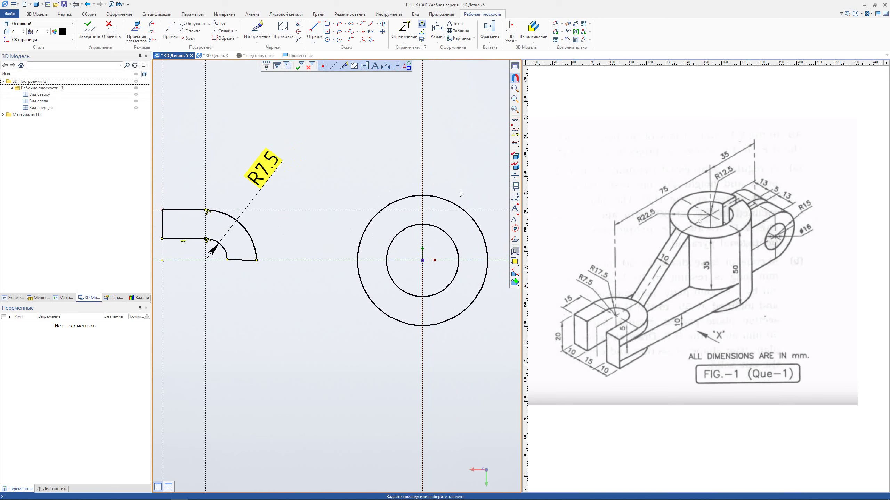
{"action": "left_click", "coordinate": [433, 228]}
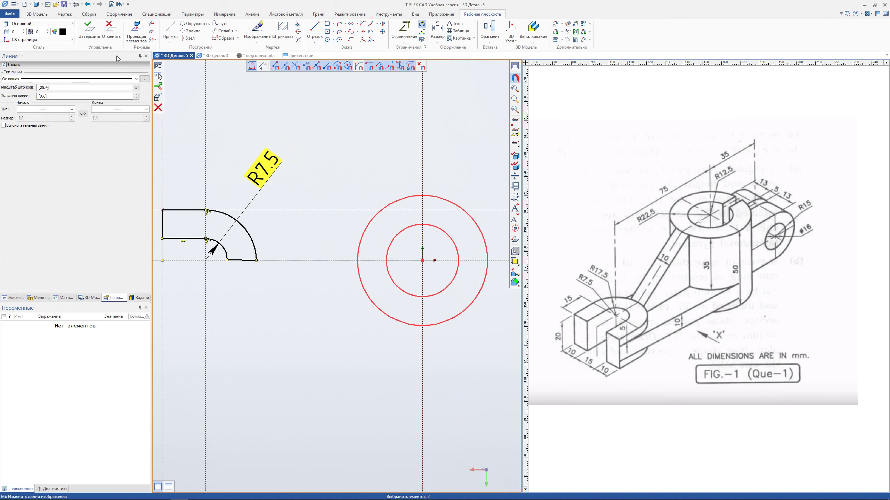
{"action": "left_click", "coordinate": [62, 31]}
{"action": "left_click", "coordinate": [141, 92]}
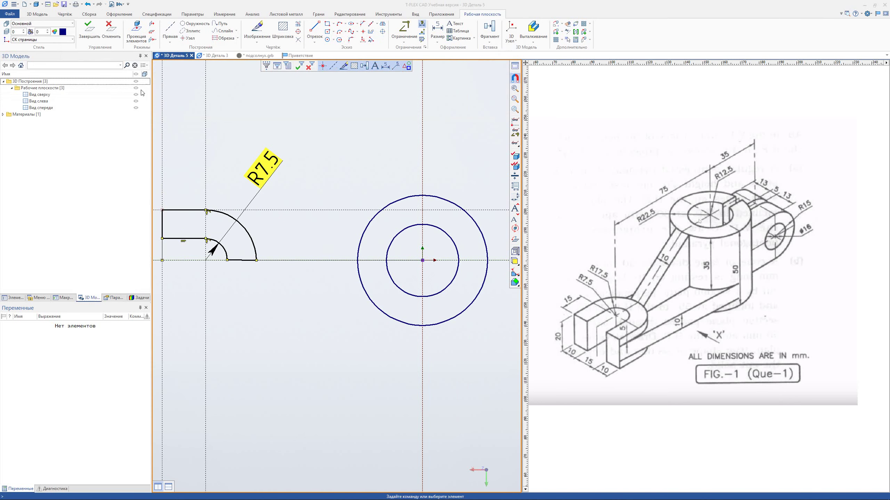
Draw the arm's horizontal top edge from the outer circle, dropping vertically to the centreline.
{"action": "mouse_move", "coordinate": [335, 163]}
{"action": "middle_mouse_down"}
{"action": "mouse_move", "coordinate": [340, 146]}
{"action": "mouse_move", "coordinate": [273, 145]}
{"action": "middle_mouse_up"}
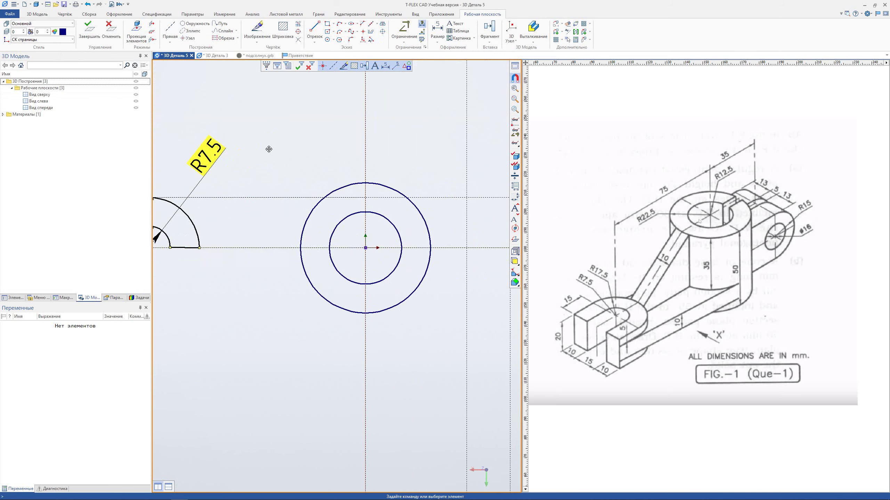
{"action": "middle_click_drag", "start_coordinate": [420, 177], "coordinate": [365, 164]}
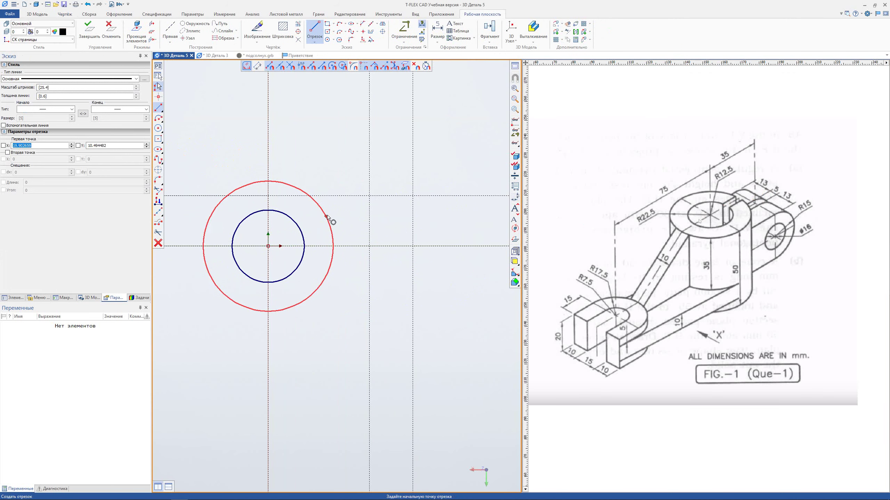
{"action": "left_click", "coordinate": [324, 214]}
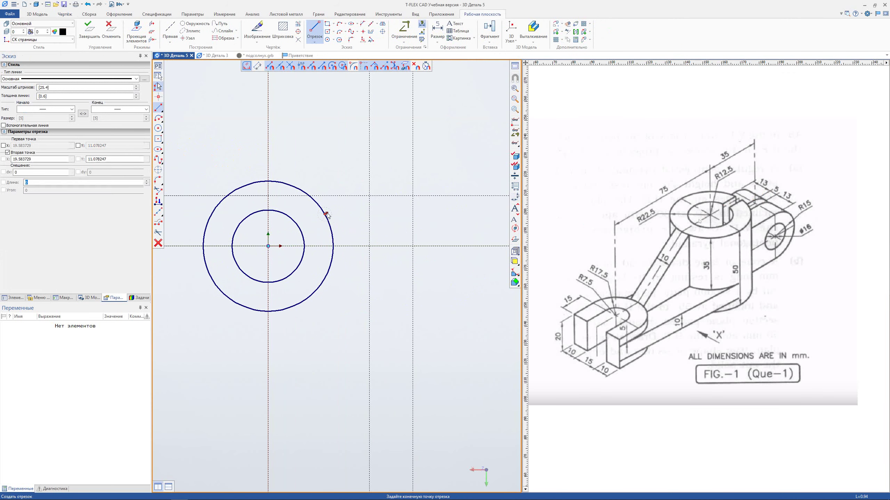
{"action": "left_click", "coordinate": [413, 214]}
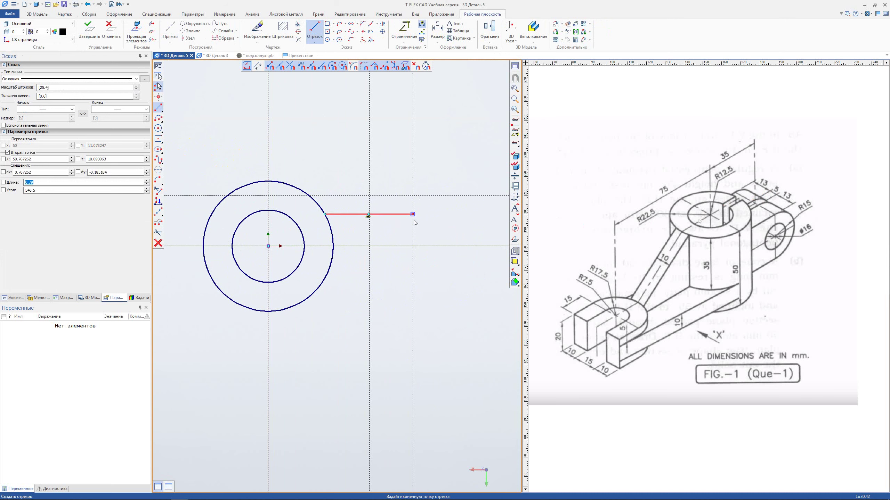
{"action": "left_click", "coordinate": [414, 246]}
{"action": "key", "text": "Escape"}
{"action": "scroll", "coordinate": [438, 231], "scroll_direction": "up", "scroll_amount": 1}
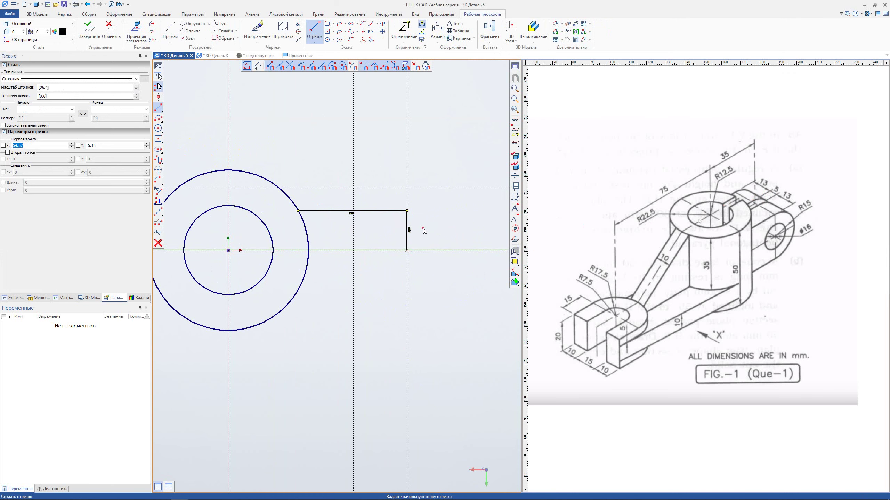
{"action": "key", "text": "Escape"}
Dimension the arm's vertical edge as 5+26, giving 31.
{"action": "left_click", "coordinate": [437, 31]}
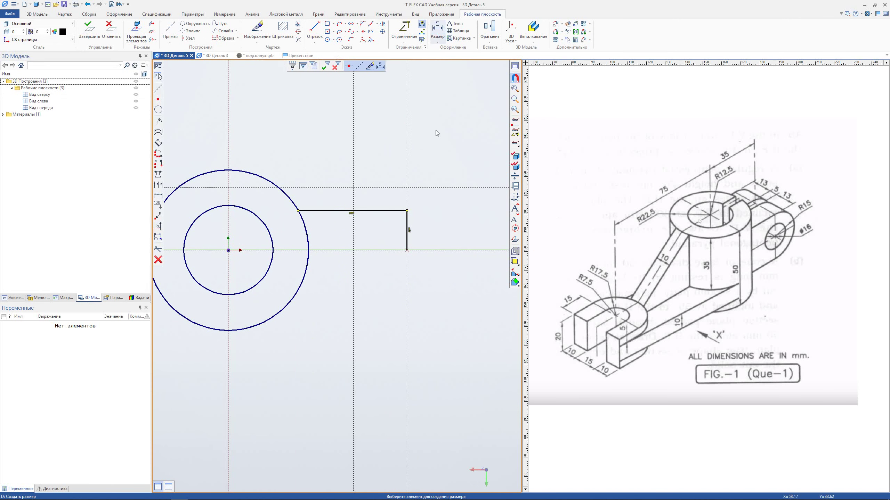
{"action": "left_click", "coordinate": [159, 228]}
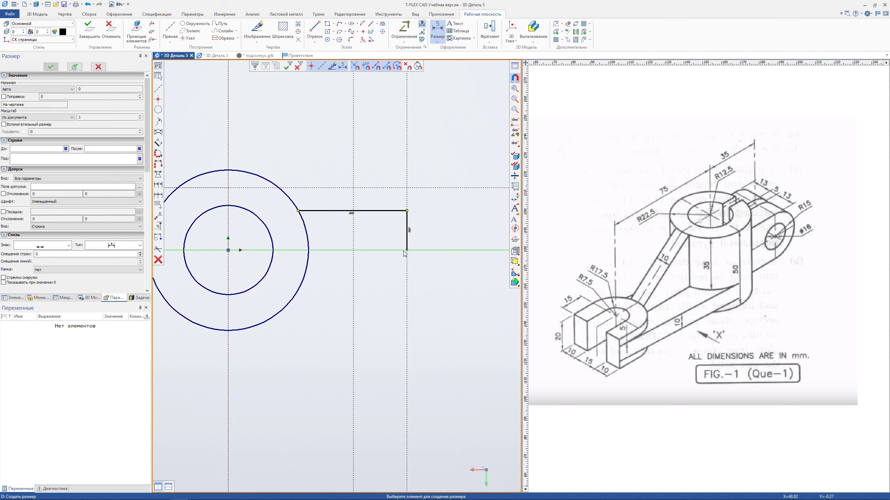
{"action": "left_click", "coordinate": [406, 250]}
{"action": "left_click", "coordinate": [392, 210]}
{"action": "left_click", "coordinate": [473, 293]}
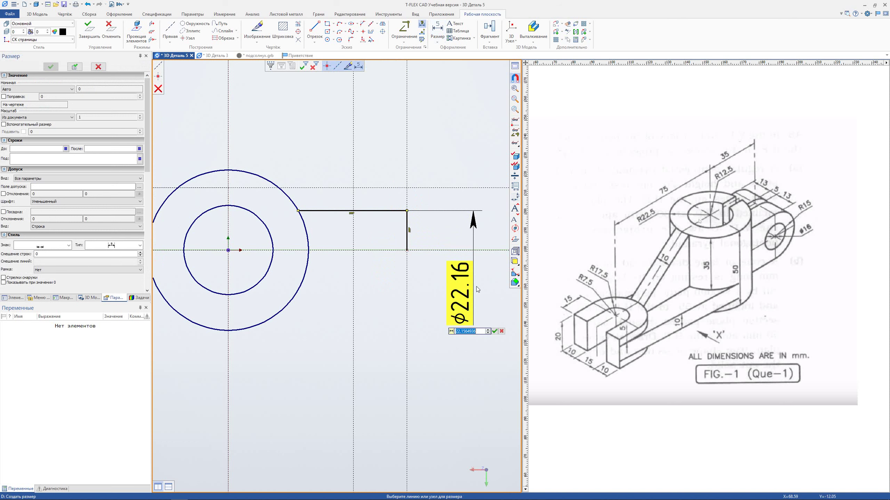
{"action": "type", "text": "5+26"}
{"action": "key", "text": "Return"}
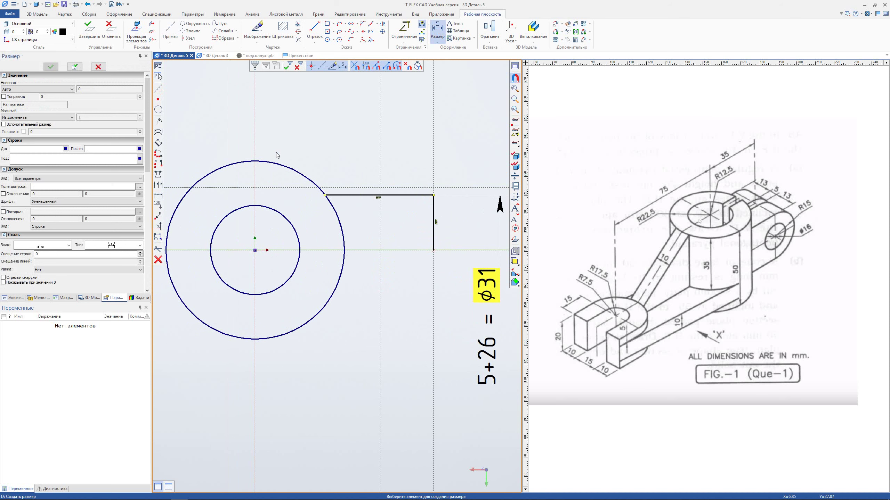
Dimension the circles as Ø45 (22.5*2) and Ø25.
{"action": "left_click", "coordinate": [280, 164]}
{"action": "left_click", "coordinate": [324, 122]}
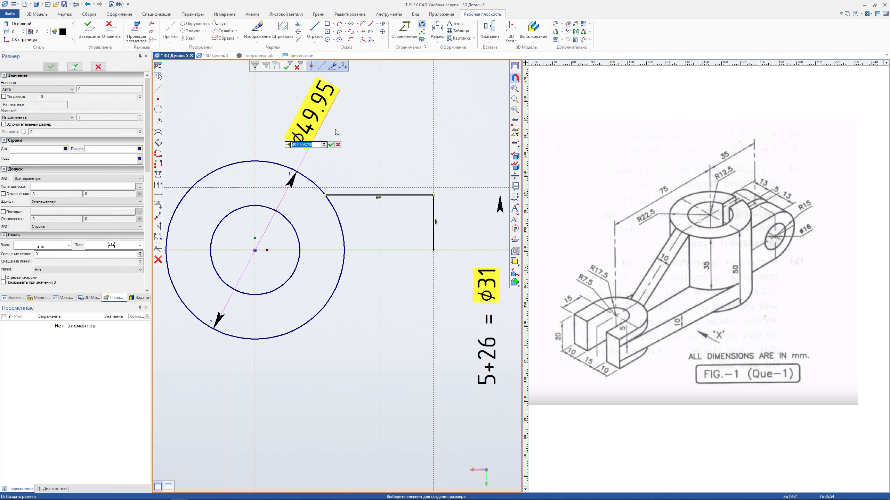
{"action": "type", "text": "22.5"}
{"action": "type", "text": "*2"}
{"action": "key", "text": "Return"}
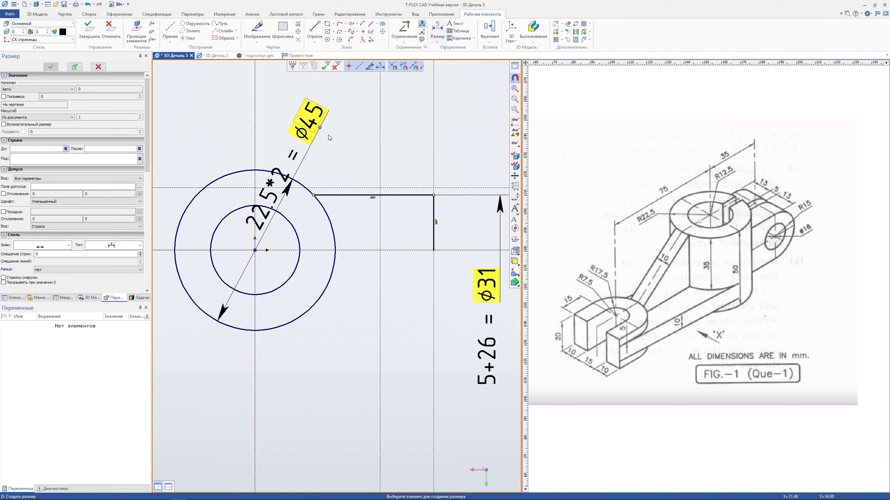
{"action": "middle_click_drag", "start_coordinate": [328, 135], "coordinate": [353, 129]}
{"action": "left_click", "coordinate": [314, 217]}
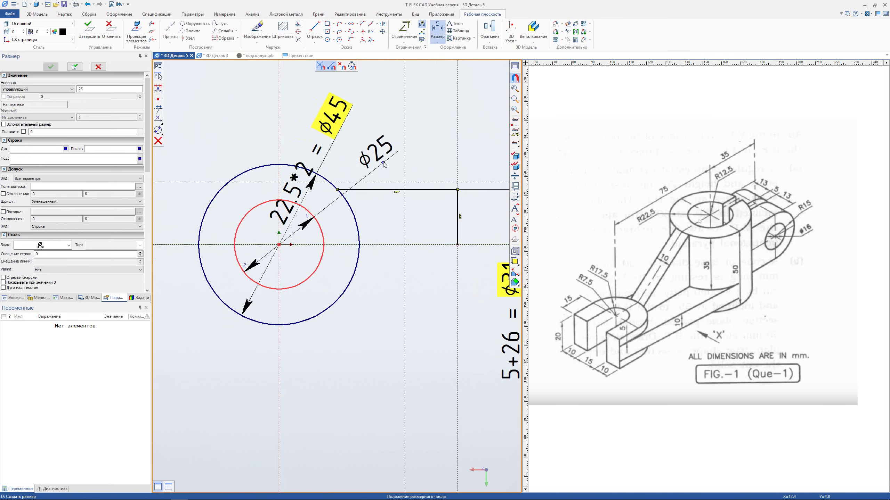
{"action": "left_click", "coordinate": [383, 162]}
{"action": "type", "text": "25"}
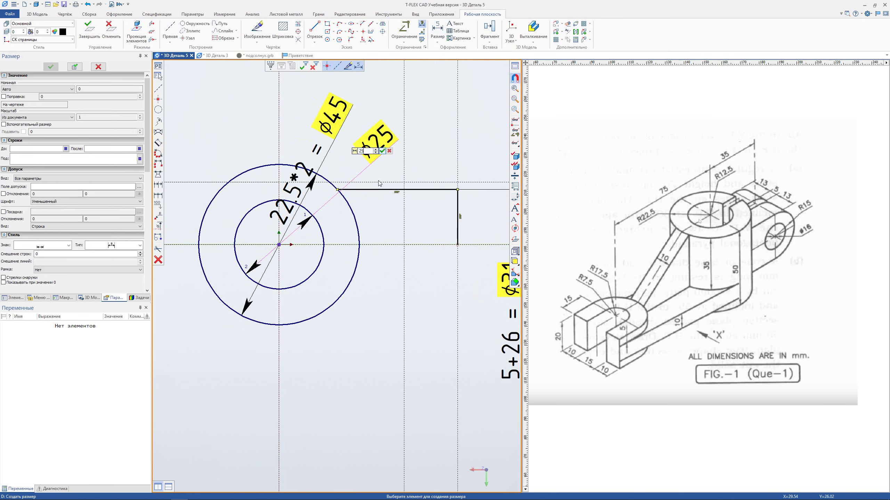
{"action": "key", "text": "Return"}
Make the dimension labels smaller and end dimensioning.
{"action": "middle_click_drag", "start_coordinate": [425, 234], "coordinate": [374, 215]}
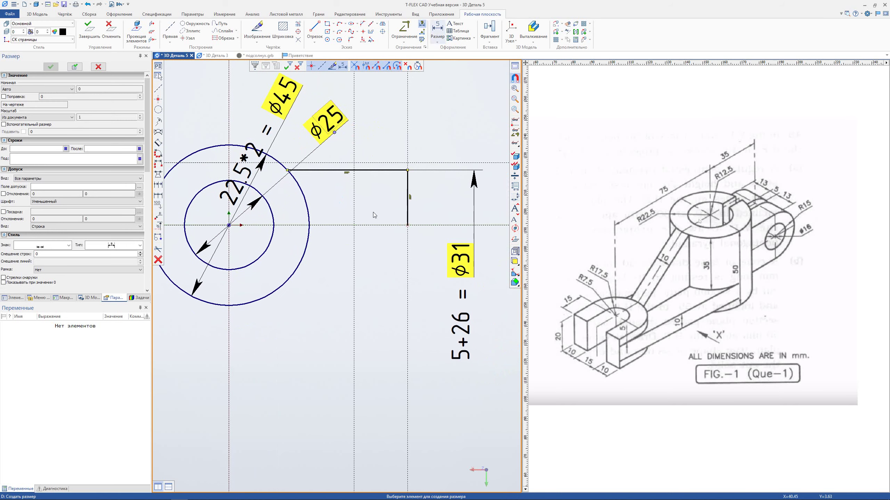
{"action": "left_click", "coordinate": [515, 220]}
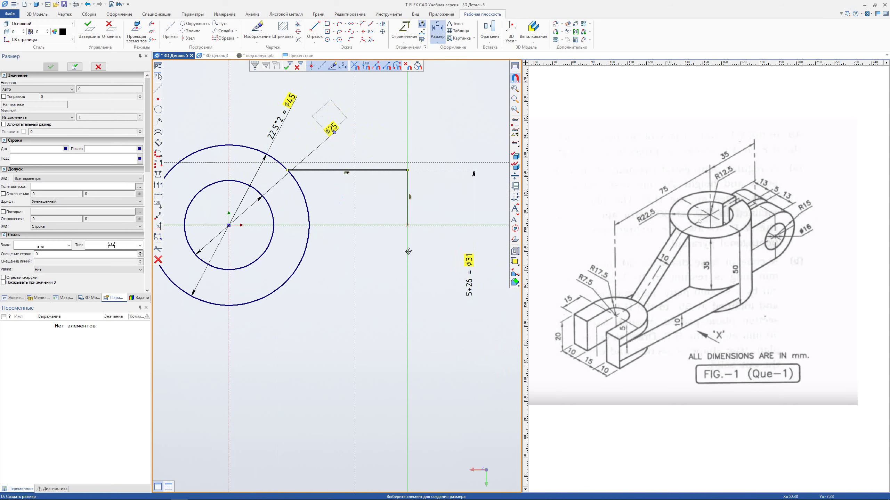
{"action": "middle_click_drag", "start_coordinate": [408, 251], "coordinate": [424, 270]}
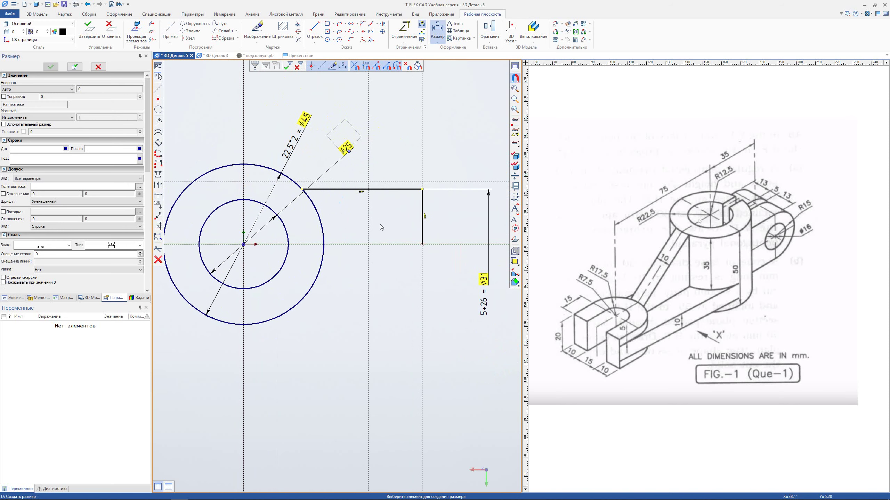
{"action": "key", "text": "Escape"}
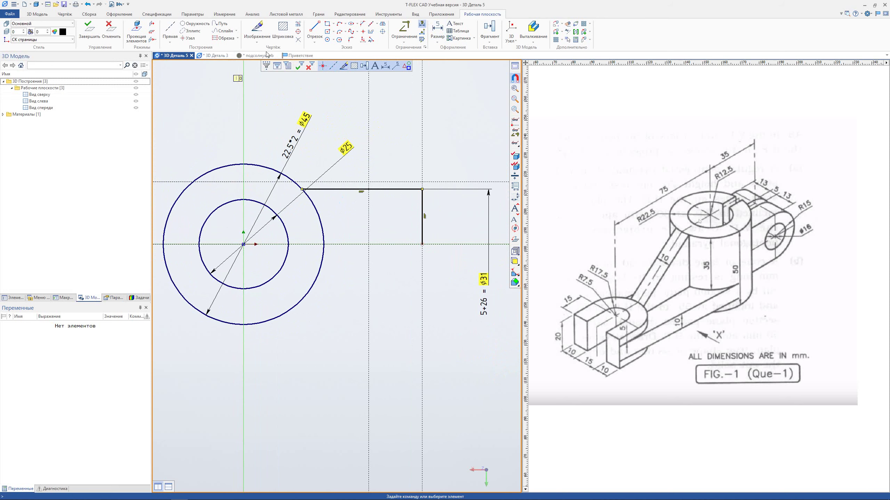
Draw an arc on the Ø45 circle from the centreline up to the arm's top edge.
{"action": "left_click", "coordinate": [243, 244]}
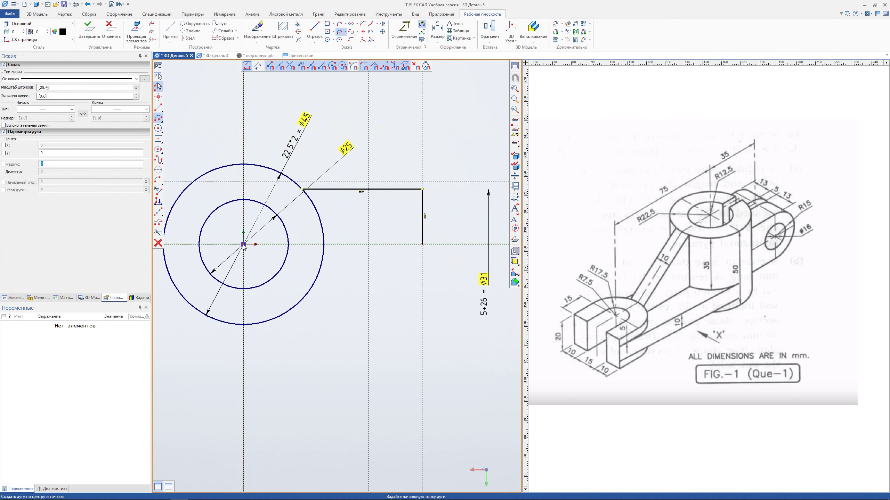
{"action": "left_click", "coordinate": [324, 244]}
{"action": "left_click", "coordinate": [307, 197]}
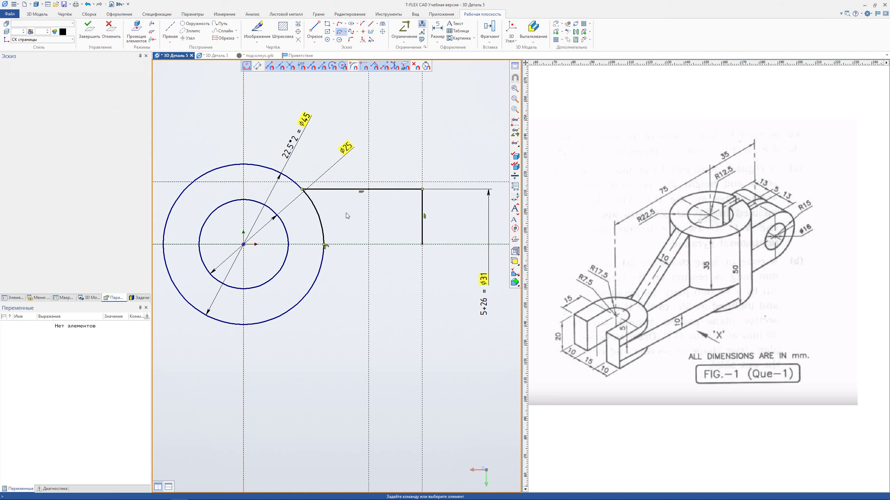
{"action": "key", "text": "Escape"}
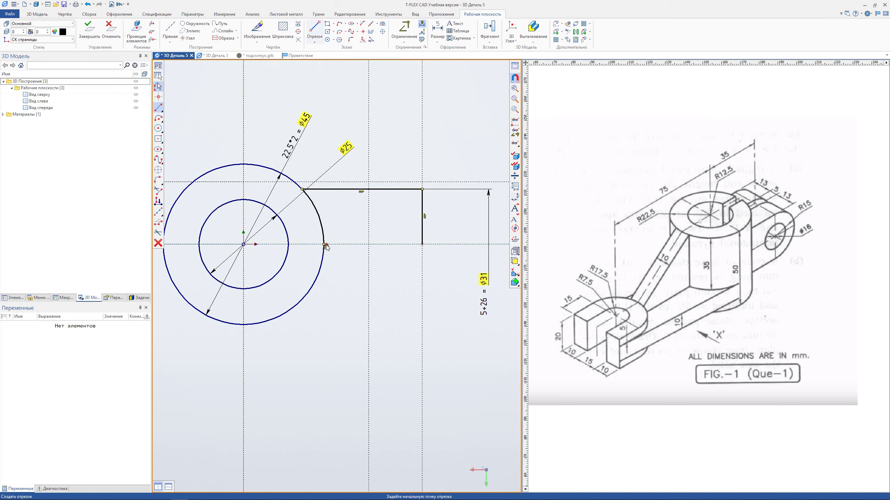
Draw the arm's bottom edge along the centreline from the arc to the rectangle corner.
{"action": "left_click", "coordinate": [324, 245]}
{"action": "left_click", "coordinate": [422, 244]}
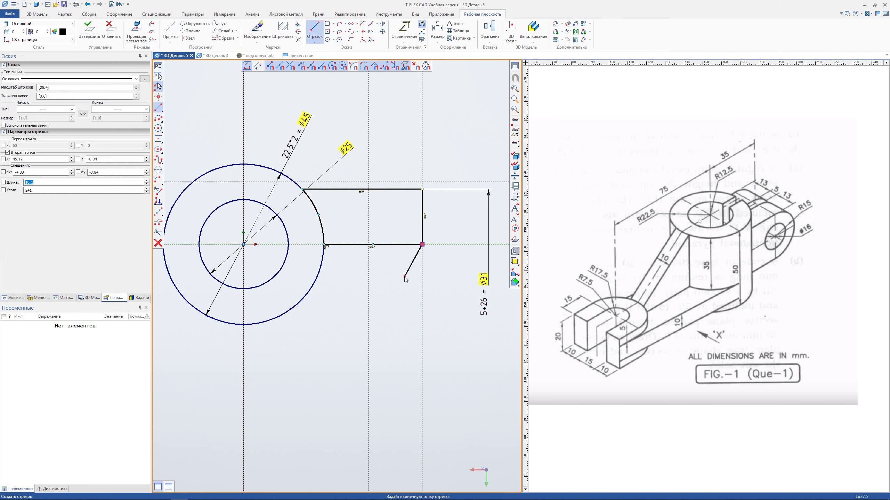
{"action": "key", "text": "Escape"}
{"action": "middle_click_drag", "start_coordinate": [369, 272], "coordinate": [411, 277]}
{"action": "key", "text": "Escape"}
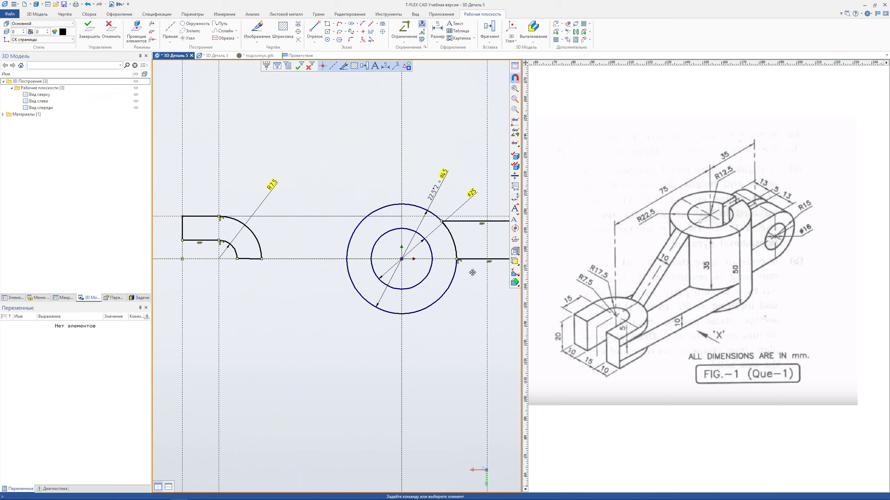
{"action": "scroll", "coordinate": [385, 260], "scroll_direction": "up", "scroll_amount": 1}
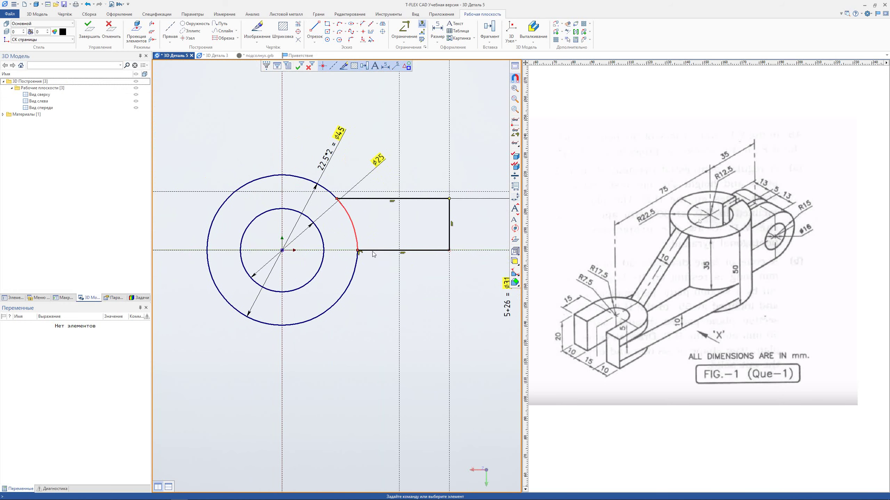
Select the arc and the arm's rectangle edges and colour them dark red.
{"action": "left_click", "coordinate": [435, 249], "text": "ctrl"}
{"action": "left_click", "coordinate": [414, 198], "text": "ctrl"}
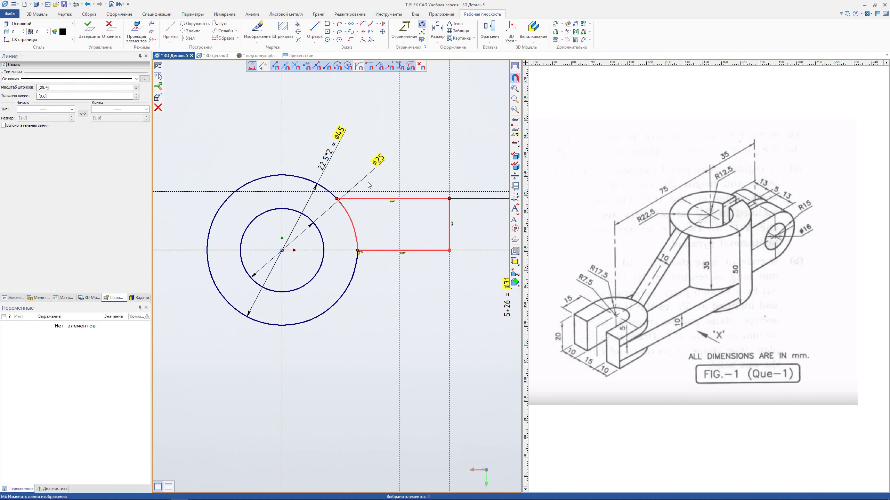
{"action": "left_click", "coordinate": [63, 32]}
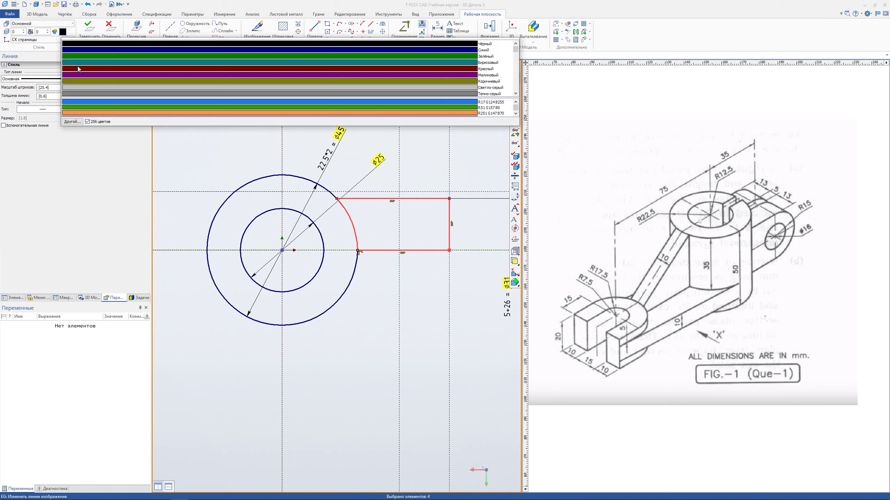
{"action": "left_click", "coordinate": [80, 69]}
{"action": "mouse_move", "coordinate": [228, 155]}
{"action": "middle_mouse_down"}
{"action": "mouse_move", "coordinate": [279, 163]}
{"action": "mouse_move", "coordinate": [353, 149]}
{"action": "middle_mouse_up"}
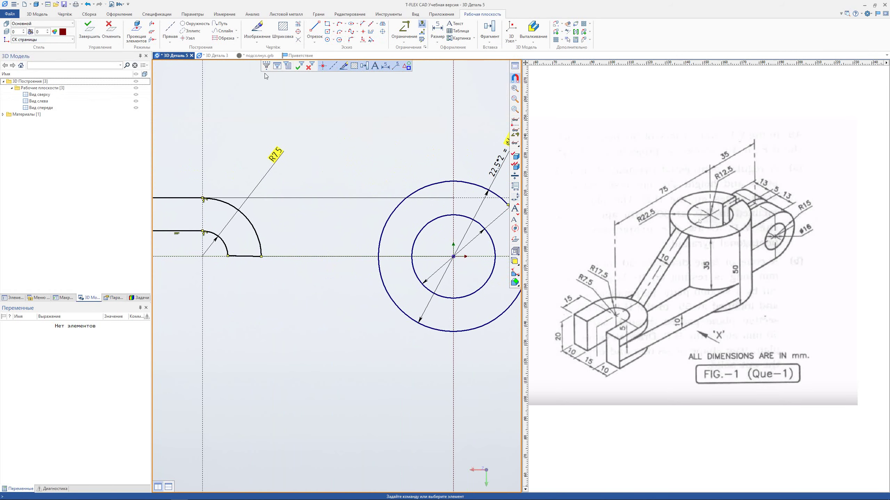
Draw teal top and bottom lines from the lug profile to the Ø45 circle.
{"action": "left_click", "coordinate": [311, 29]}
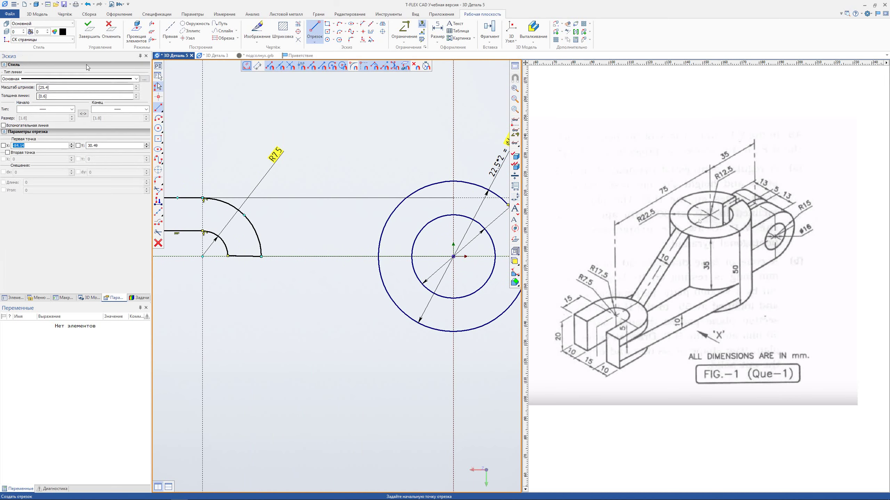
{"action": "left_click", "coordinate": [62, 32]}
{"action": "left_click", "coordinate": [82, 63]}
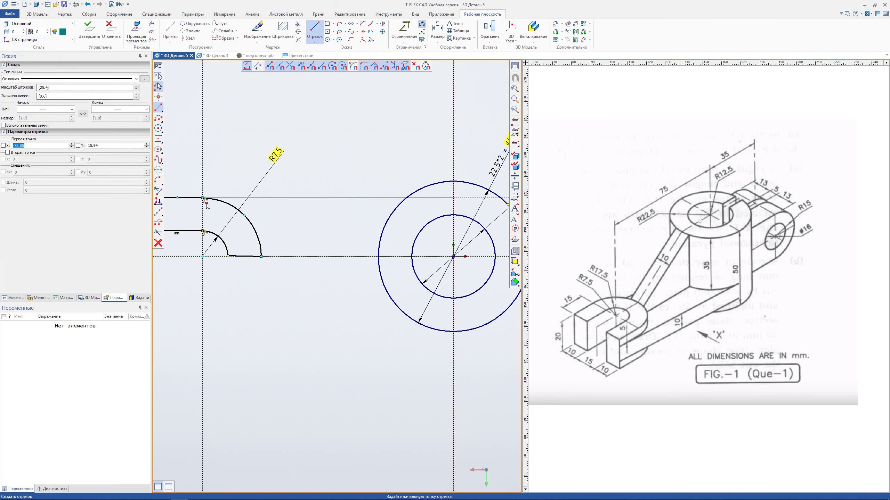
{"action": "left_click", "coordinate": [203, 198]}
{"action": "left_click", "coordinate": [406, 198]}
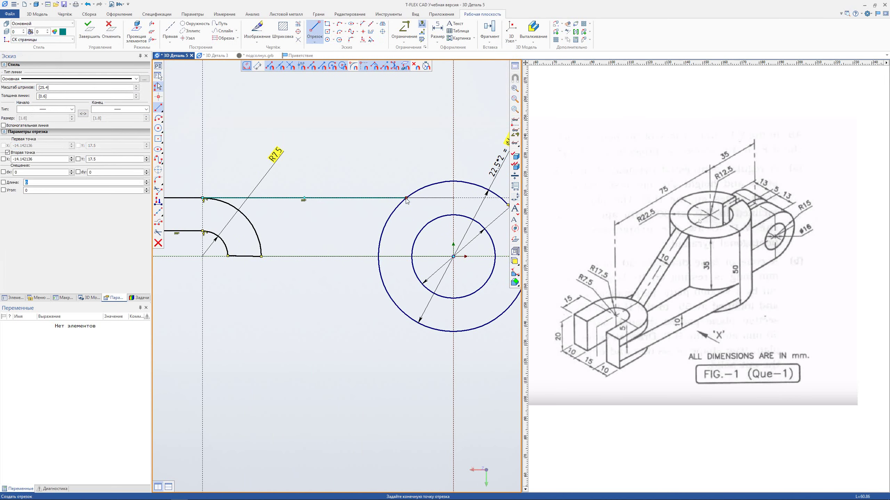
{"action": "left_click", "coordinate": [261, 256]}
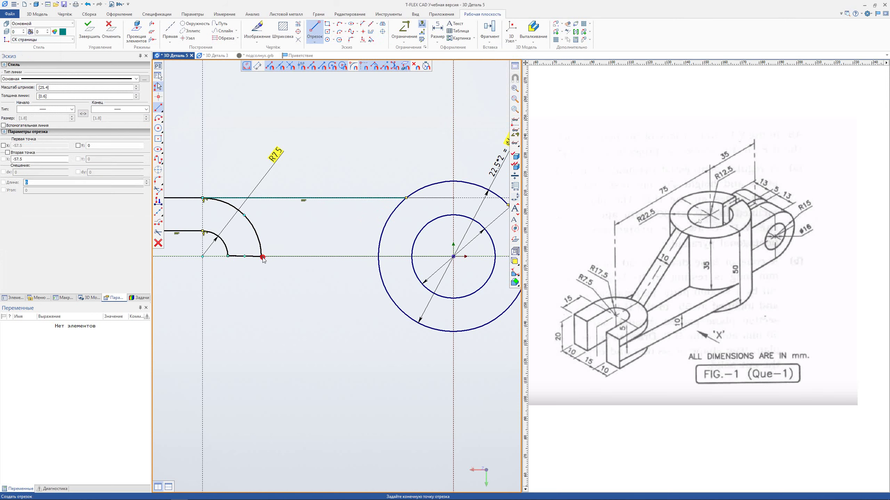
{"action": "left_click", "coordinate": [379, 257]}
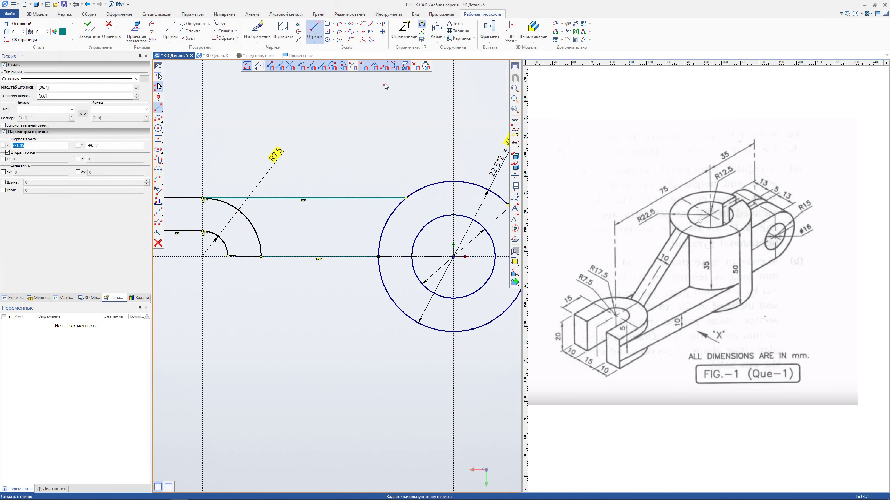
{"action": "left_click", "coordinate": [404, 30]}
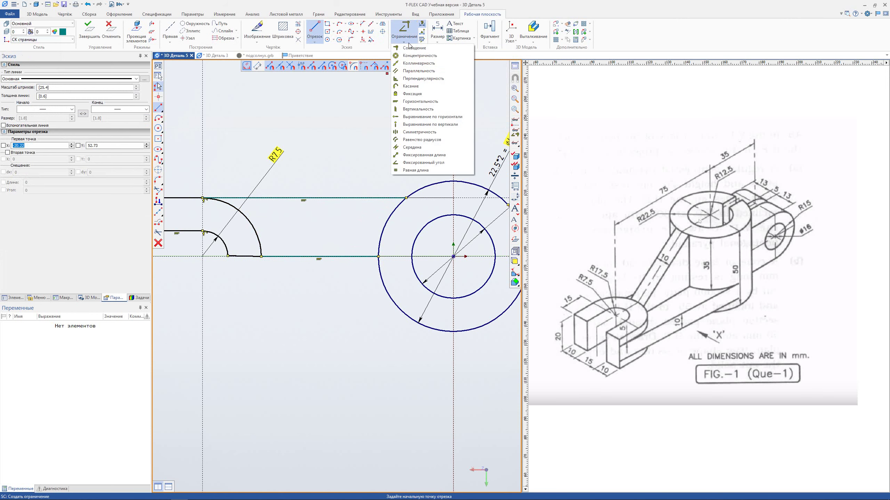
Make the lug's base line collinear with the arm's bottom line.
{"action": "left_click", "coordinate": [414, 62]}
{"action": "scroll", "coordinate": [242, 272], "scroll_direction": "up", "scroll_amount": 2}
{"action": "scroll", "coordinate": [242, 272], "scroll_direction": "up", "scroll_amount": 2}
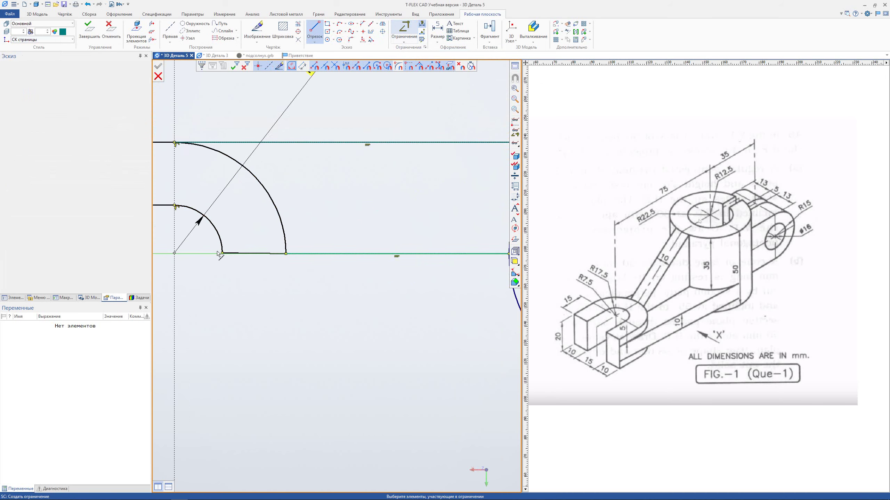
{"action": "scroll", "coordinate": [236, 256], "scroll_direction": "up", "scroll_amount": 2}
{"action": "left_click", "coordinate": [232, 251]}
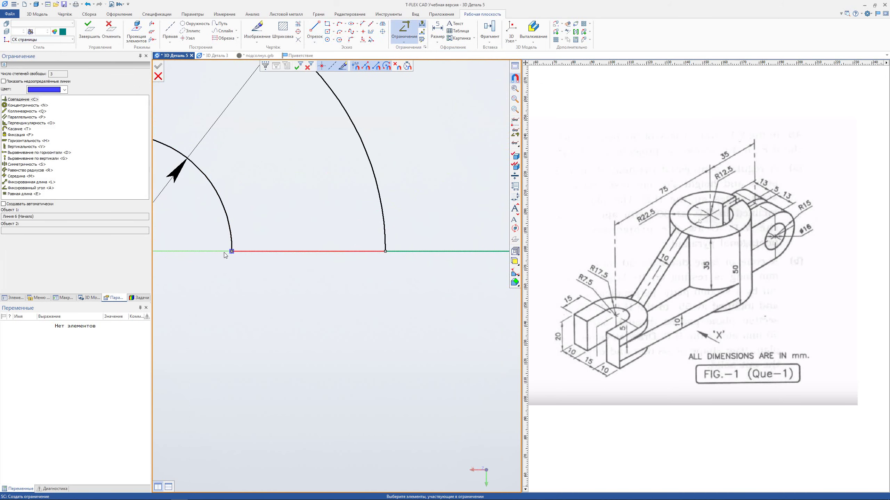
{"action": "left_click", "coordinate": [235, 240]}
{"action": "scroll", "coordinate": [226, 254], "scroll_direction": "up", "scroll_amount": 2}
{"action": "scroll", "coordinate": [228, 247], "scroll_direction": "up", "scroll_amount": 2}
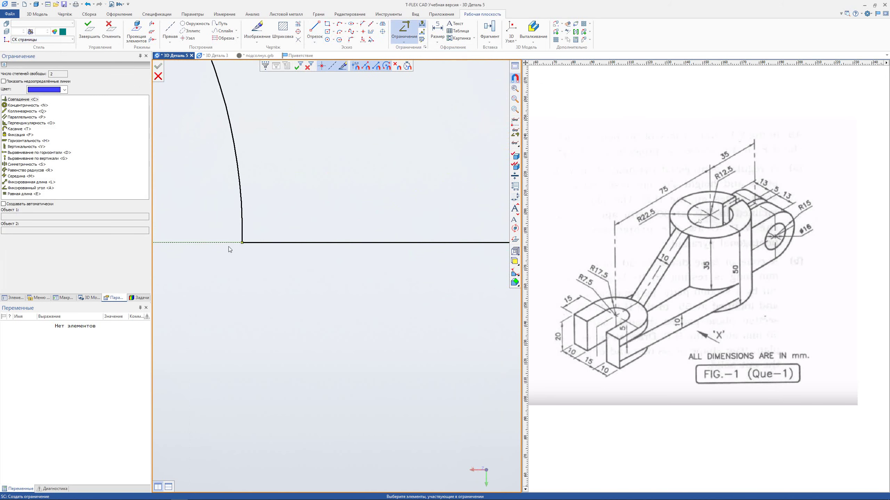
{"action": "scroll", "coordinate": [243, 254], "scroll_direction": "down", "scroll_amount": 2}
{"action": "scroll", "coordinate": [196, 222], "scroll_direction": "down", "scroll_amount": 2}
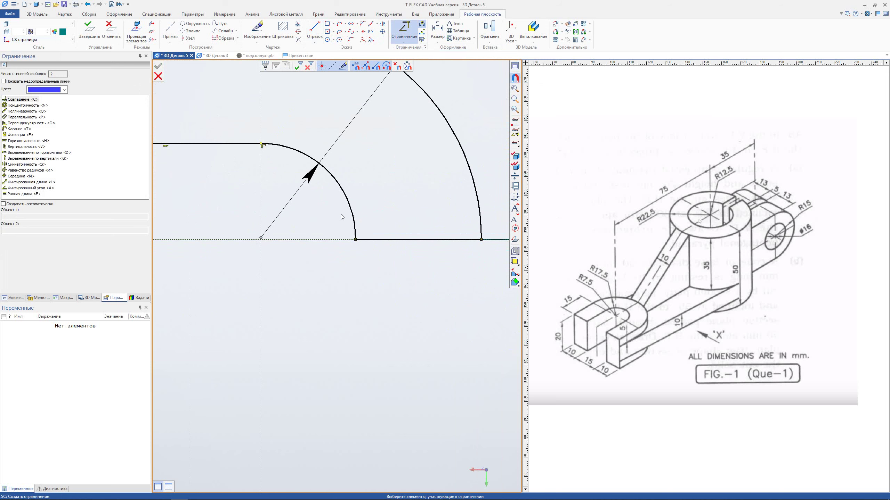
Constrain the inner arc's centre to the construction axis line.
{"action": "left_click", "coordinate": [272, 241]}
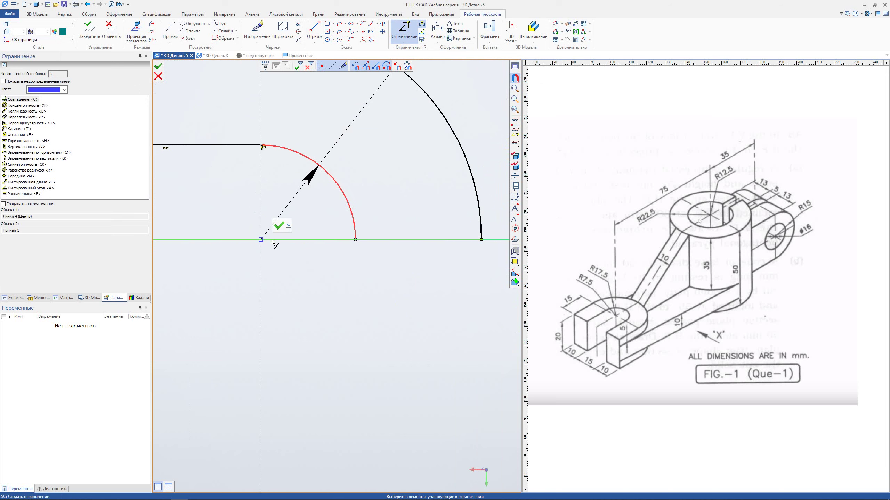
{"action": "left_click", "coordinate": [279, 230]}
{"action": "scroll", "coordinate": [239, 223], "scroll_direction": "down", "scroll_amount": 5}
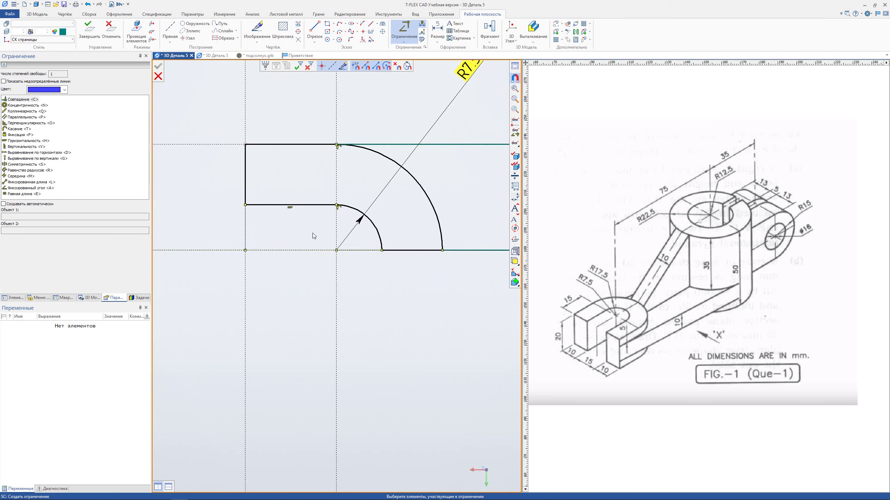
{"action": "scroll", "coordinate": [290, 238], "scroll_direction": "right", "scroll_amount": 1}
{"action": "scroll", "coordinate": [298, 242], "scroll_direction": "right", "scroll_amount": 1}
{"action": "scroll", "coordinate": [305, 249], "scroll_direction": "right", "scroll_amount": 6}
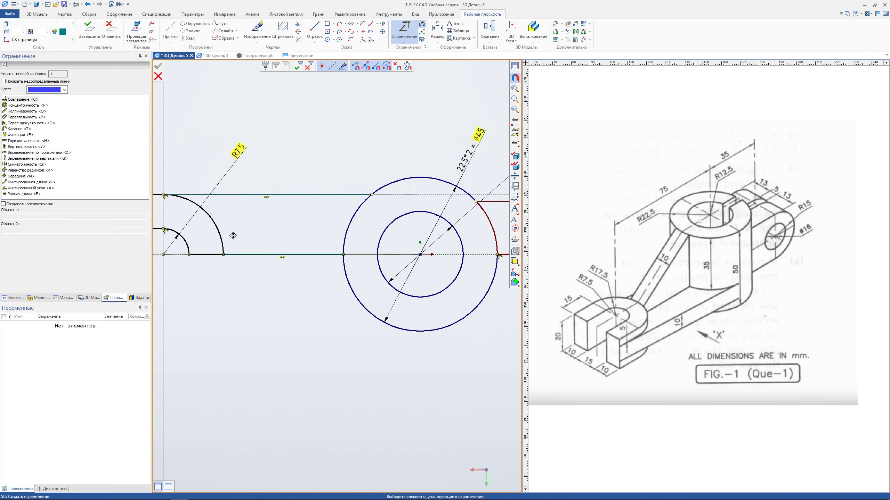
Trace a full circle over the Ø45 boss outline with Arc by centre and points.
{"action": "left_click", "coordinate": [340, 33]}
{"action": "left_click", "coordinate": [417, 255]}
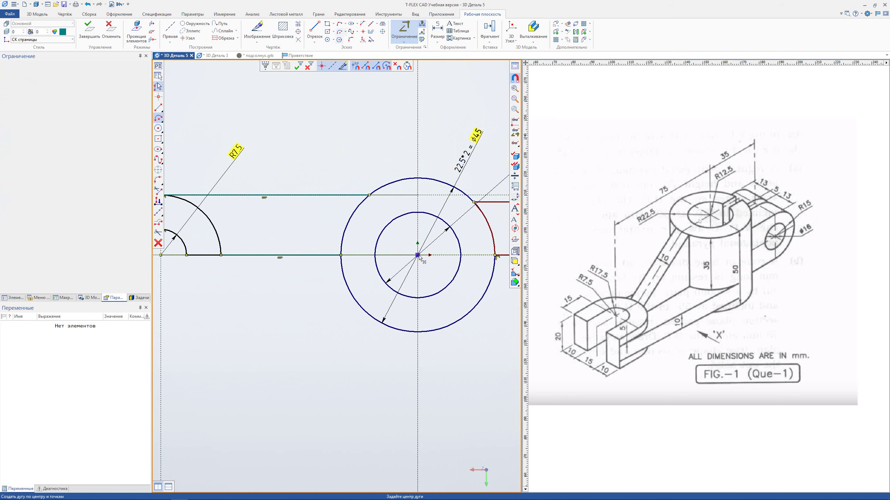
{"action": "left_click", "coordinate": [342, 255]}
{"action": "left_click", "coordinate": [282, 255]}
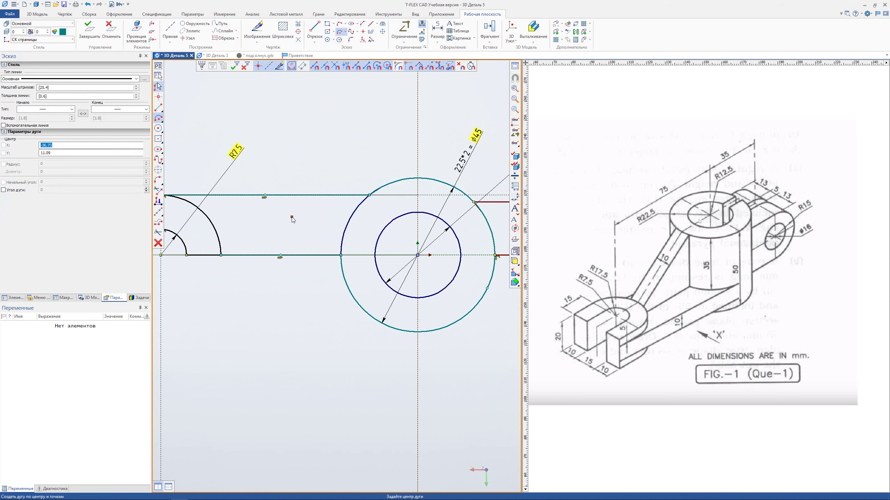
Draw the R17.5 arc around the end lug, centred on the lug's origin.
{"action": "scroll", "coordinate": [292, 219], "scroll_direction": "left", "scroll_amount": 4}
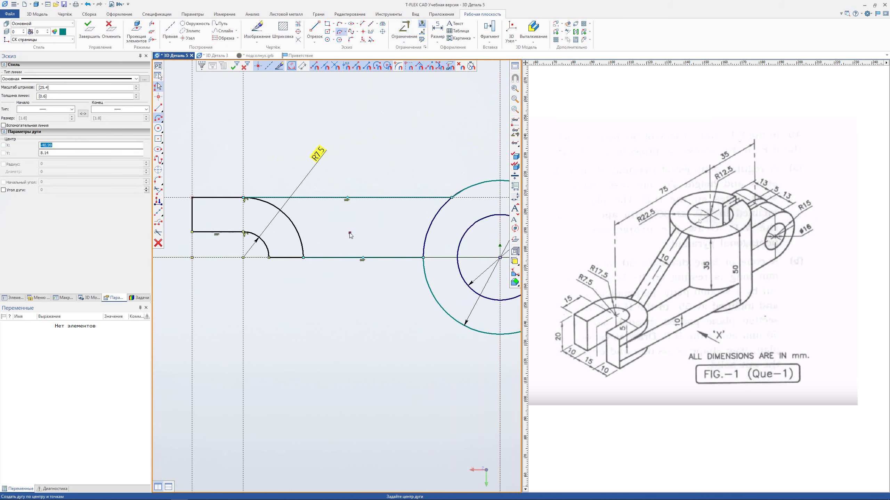
{"action": "left_click", "coordinate": [243, 258]}
{"action": "left_click", "coordinate": [243, 198]}
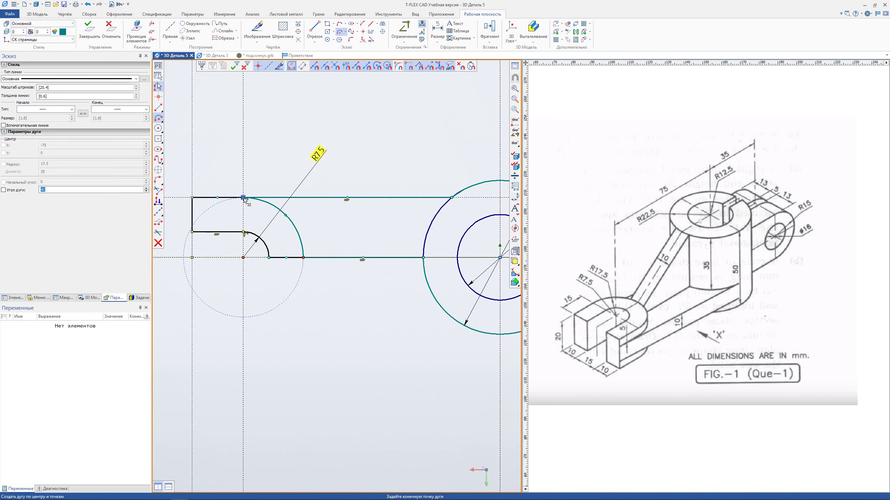
{"action": "key", "text": "Return"}
{"action": "key", "text": "Escape"}
{"action": "scroll", "coordinate": [310, 237], "scroll_direction": "down", "scroll_amount": 1}
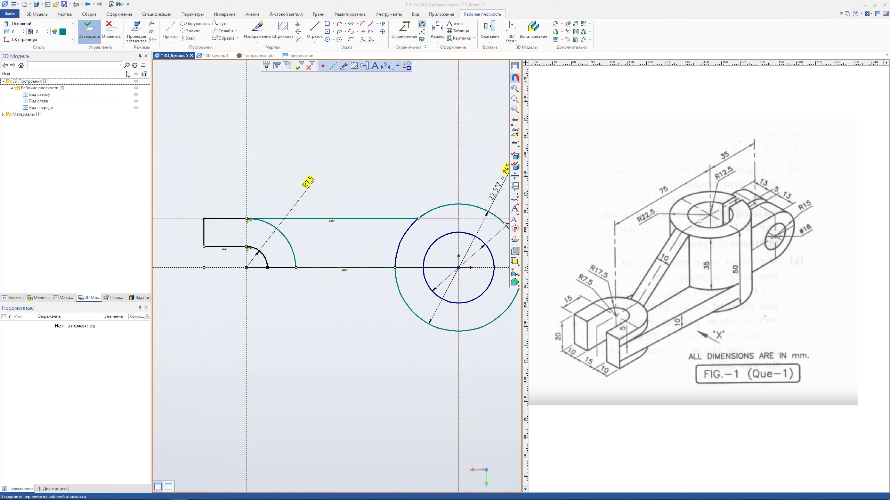
Finish the workplane sketch as separate profiles and reopen the bracket profile sketch.
{"action": "left_click", "coordinate": [89, 30]}
{"action": "left_click", "coordinate": [456, 274]}
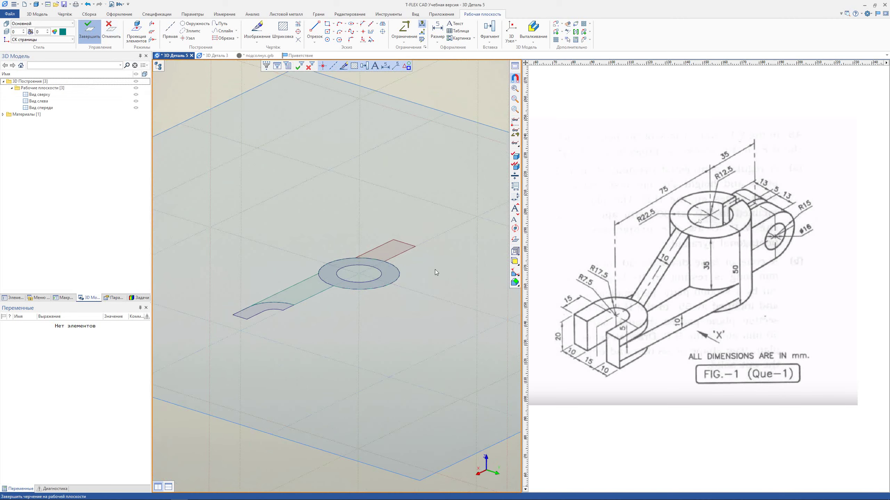
{"action": "left_click", "coordinate": [323, 293]}
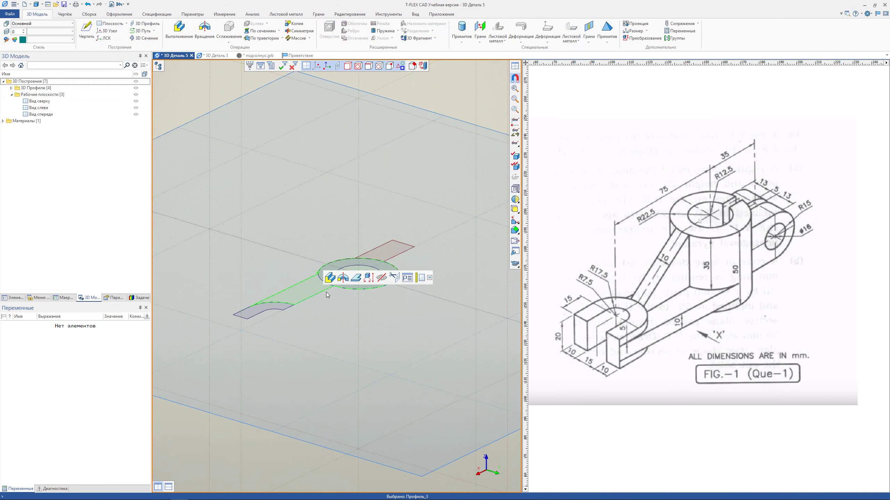
{"action": "double_click", "coordinate": [374, 289]}
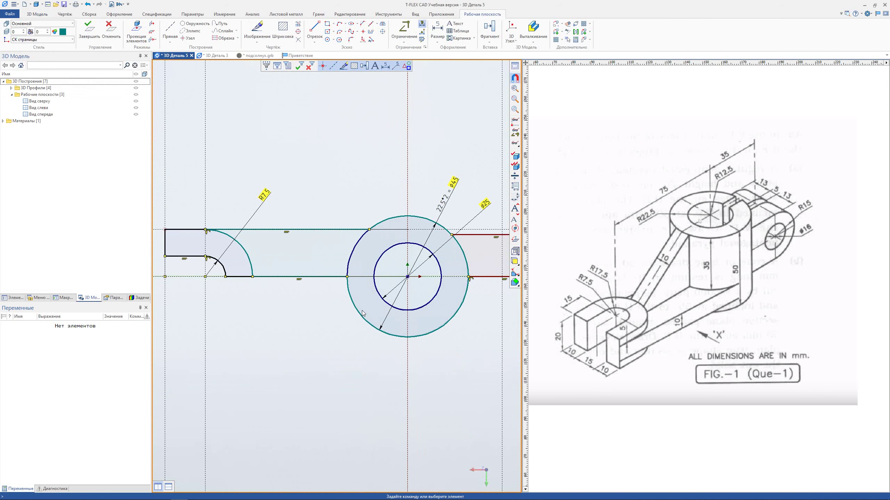
Check the outer hub circle, return to 3D and start extruding the end-lug profile.
{"action": "double_click", "coordinate": [384, 322]}
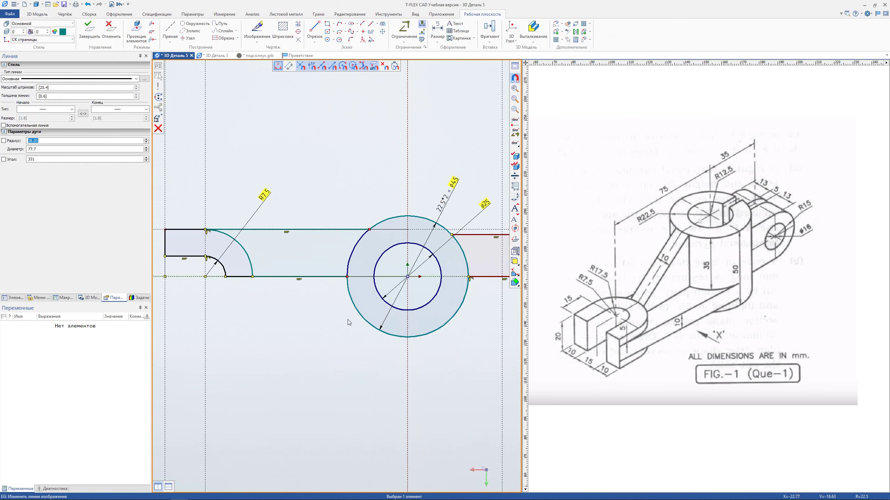
{"action": "key", "text": "Escape"}
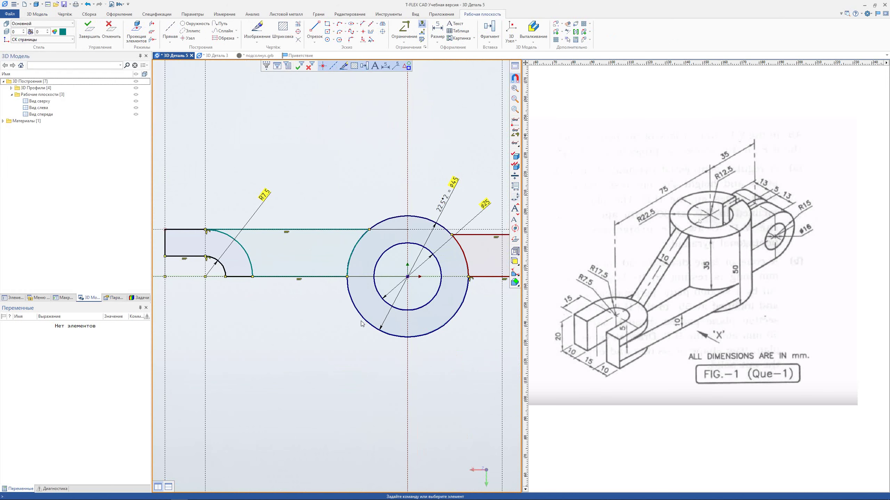
{"action": "left_click", "coordinate": [90, 31]}
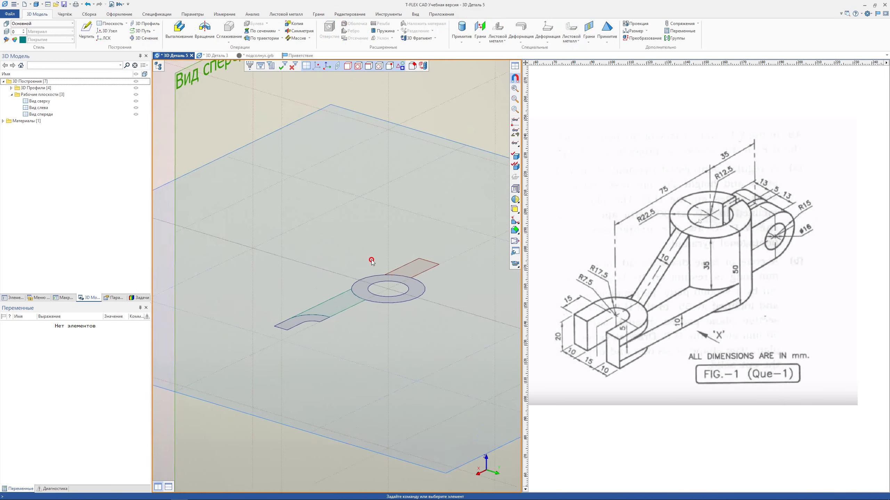
{"action": "left_click", "coordinate": [290, 345]}
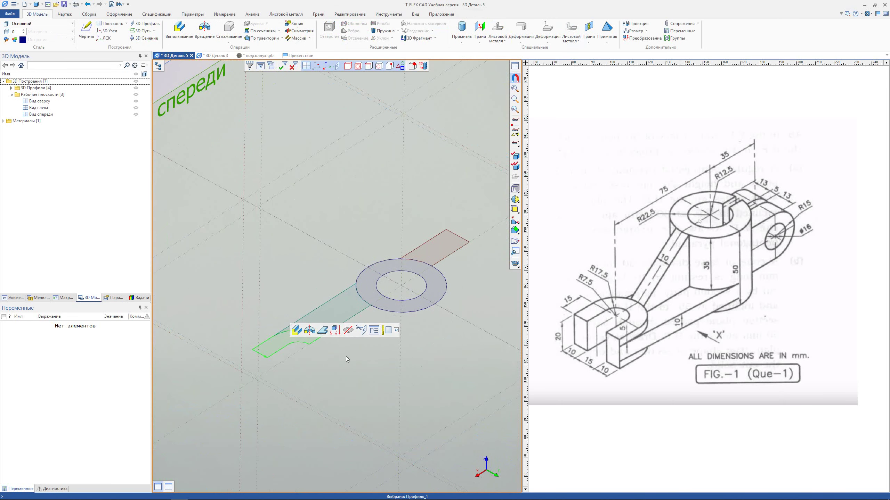
{"action": "left_click", "coordinate": [296, 330]}
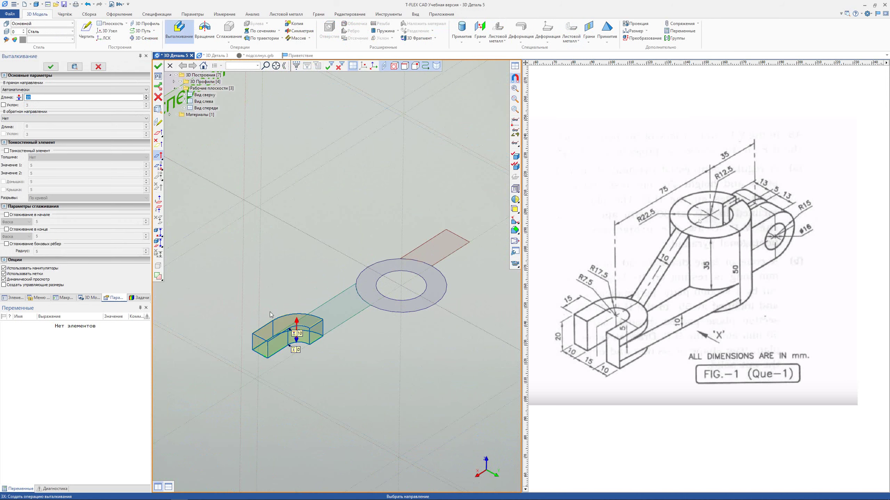
Extrude the end lug symmetrically in both directions.
{"action": "left_click", "coordinate": [18, 117]}
{"action": "left_click", "coordinate": [57, 138]}
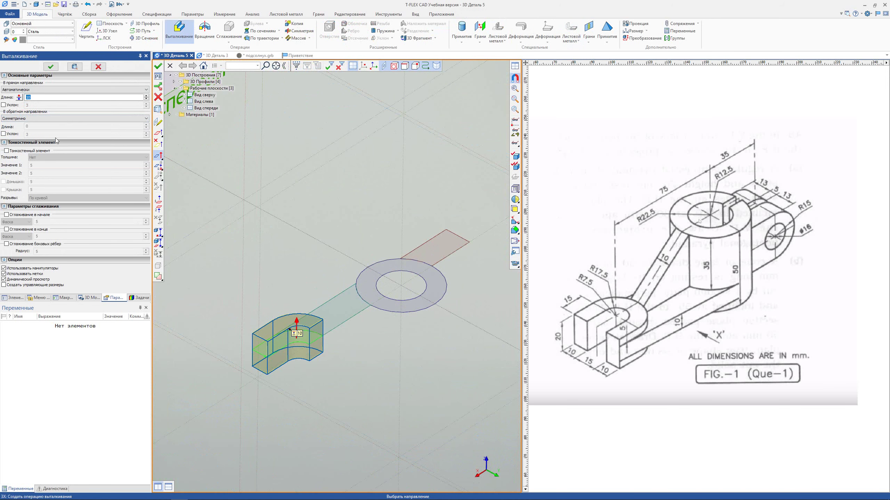
{"action": "left_click", "coordinate": [51, 66]}
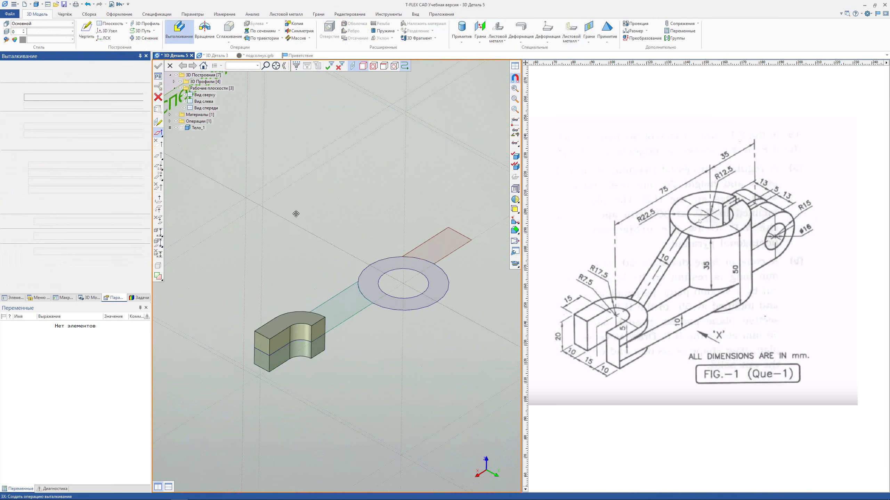
Extrude the arm profile with length 5 symmetrically, then select the hub ring profile.
{"action": "middle_click_drag", "start_coordinate": [296, 214], "coordinate": [311, 197]}
{"action": "left_click", "coordinate": [376, 293]}
{"action": "left_click", "coordinate": [376, 293]}
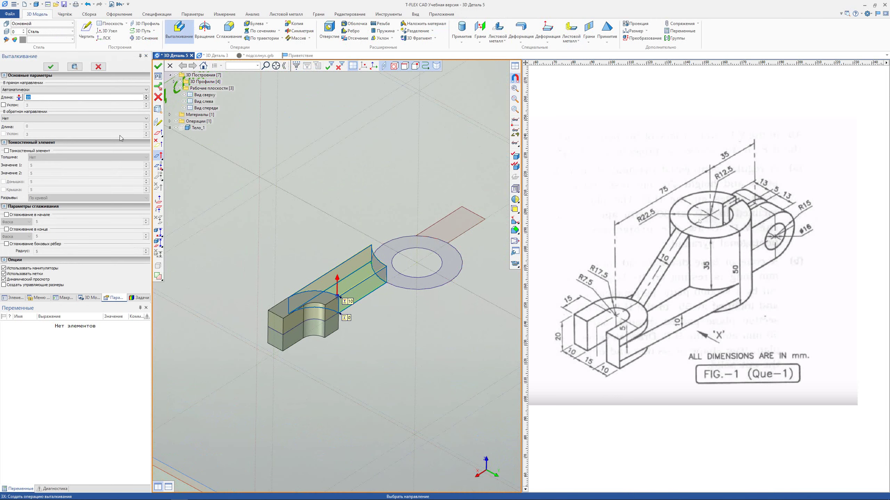
{"action": "type", "text": "5"}
{"action": "left_click", "coordinate": [15, 119]}
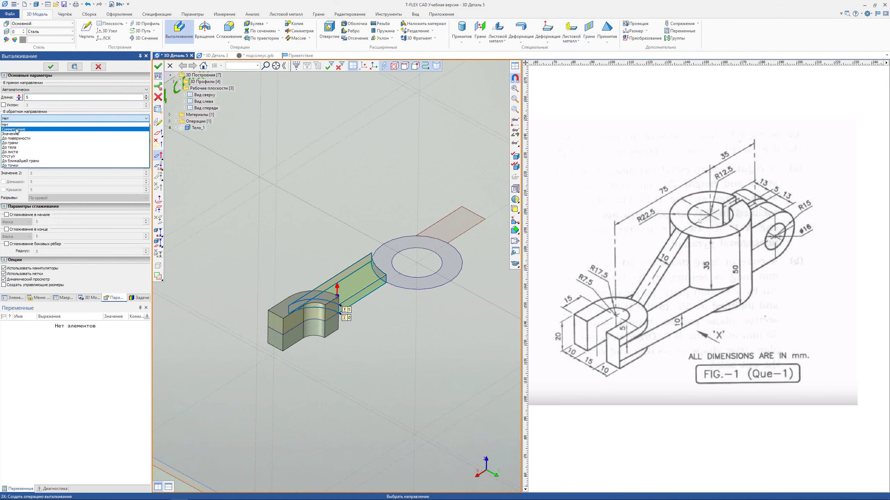
{"action": "left_click", "coordinate": [35, 135]}
{"action": "left_click", "coordinate": [51, 67]}
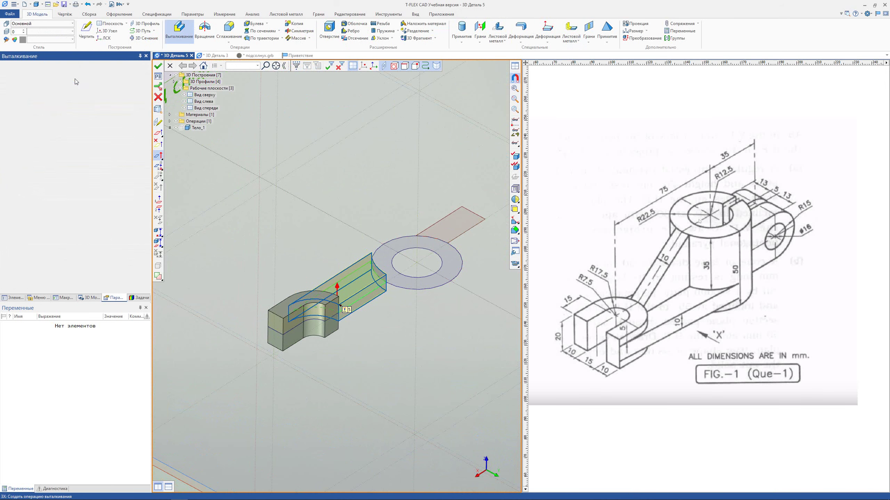
{"action": "left_click", "coordinate": [421, 293]}
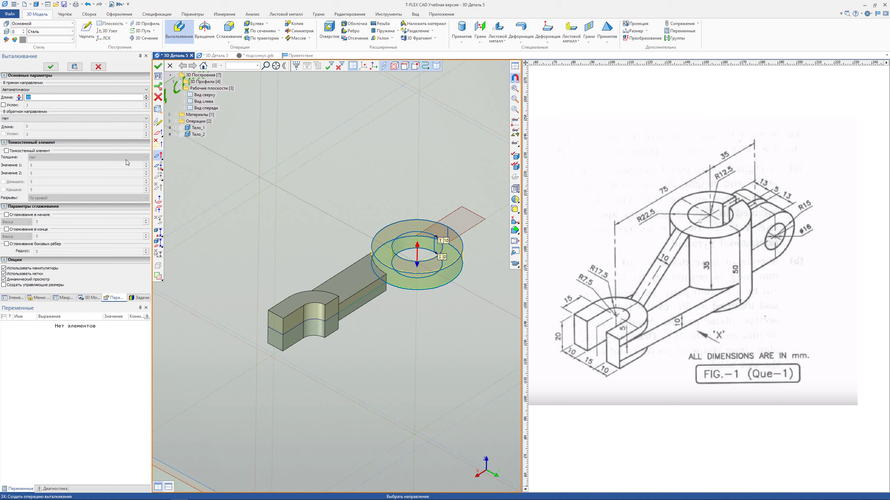
Extrude the hub ring 40 up and 10 down, then pick the right rectangular profile.
{"action": "type", "text": "40"}
{"action": "left_click", "coordinate": [29, 118]}
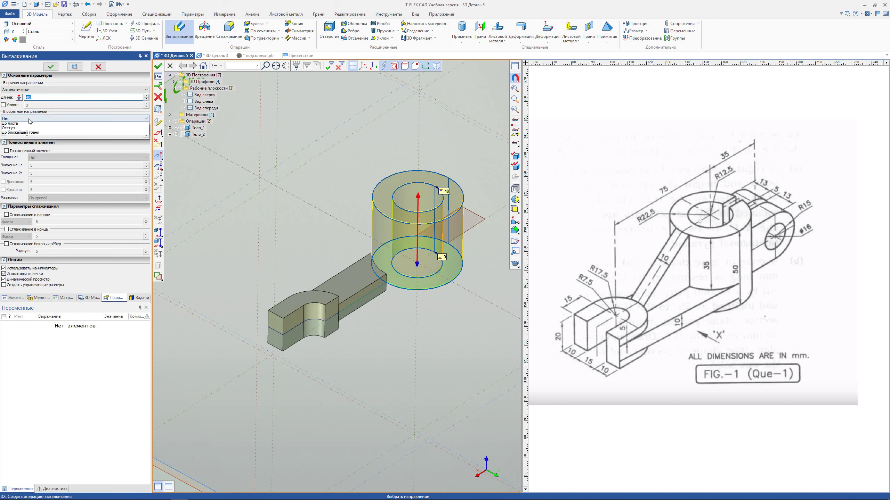
{"action": "left_click", "coordinate": [14, 130]}
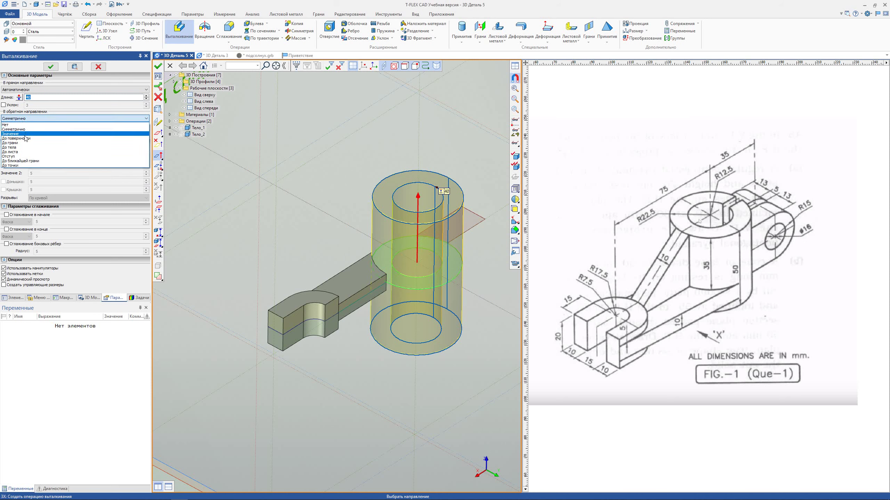
{"action": "left_click", "coordinate": [25, 134]}
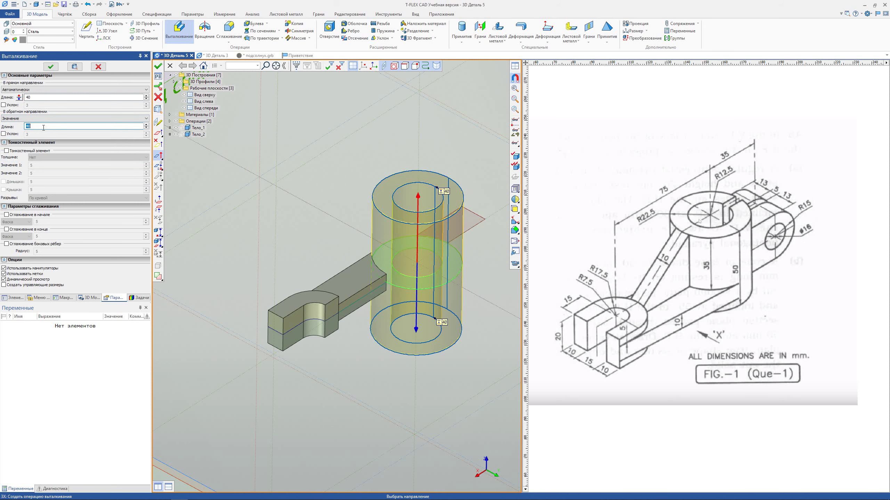
{"action": "type", "text": "10"}
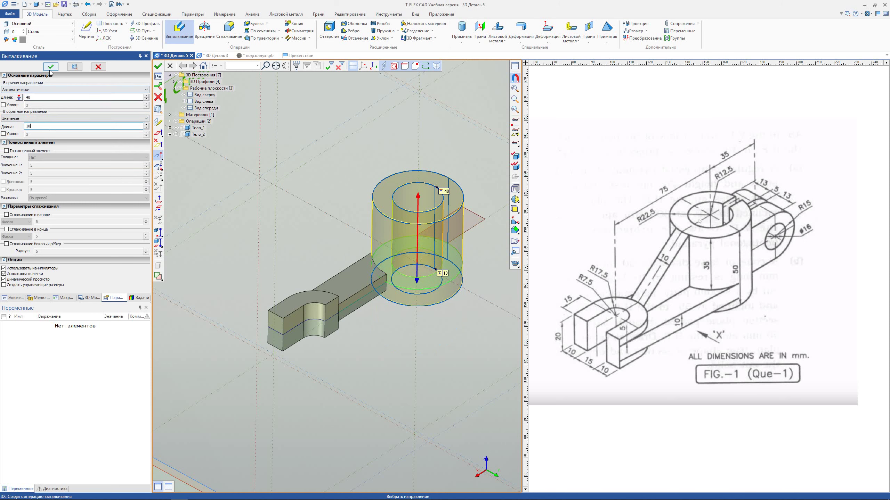
{"action": "left_click", "coordinate": [51, 67]}
{"action": "mouse_move", "coordinate": [418, 332]}
{"action": "right_mouse_down"}
{"action": "mouse_move", "coordinate": [308, 360]}
{"action": "mouse_move", "coordinate": [230, 302]}
{"action": "right_mouse_up"}
{"action": "left_click", "coordinate": [358, 250]}
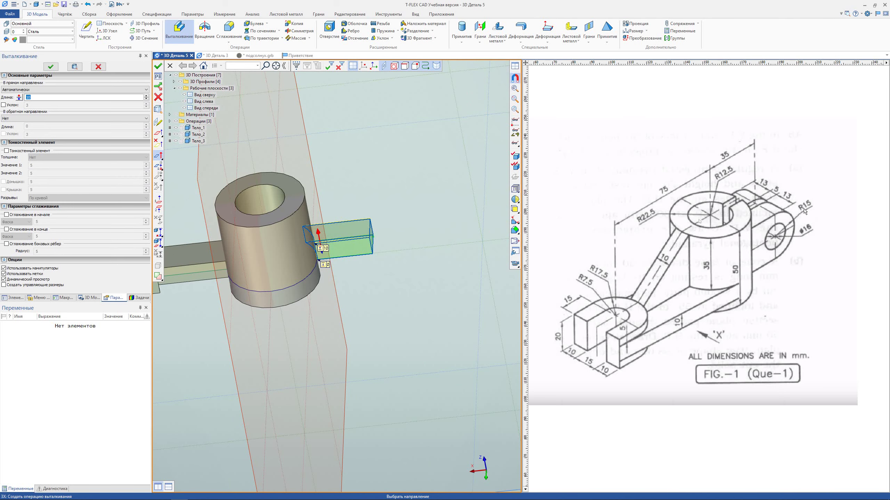
Extrude the hub's right-side rectangular block with length 15, symmetric both ways.
{"action": "type", "text": "15"}
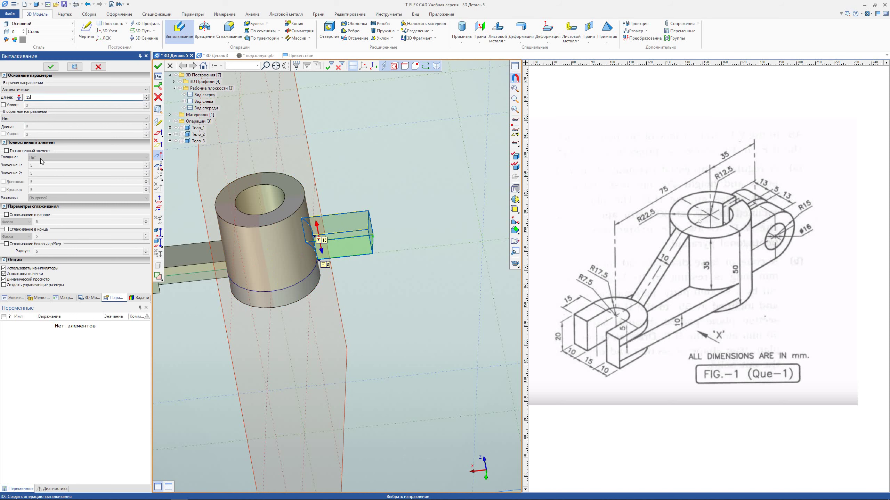
{"action": "left_click", "coordinate": [21, 118]}
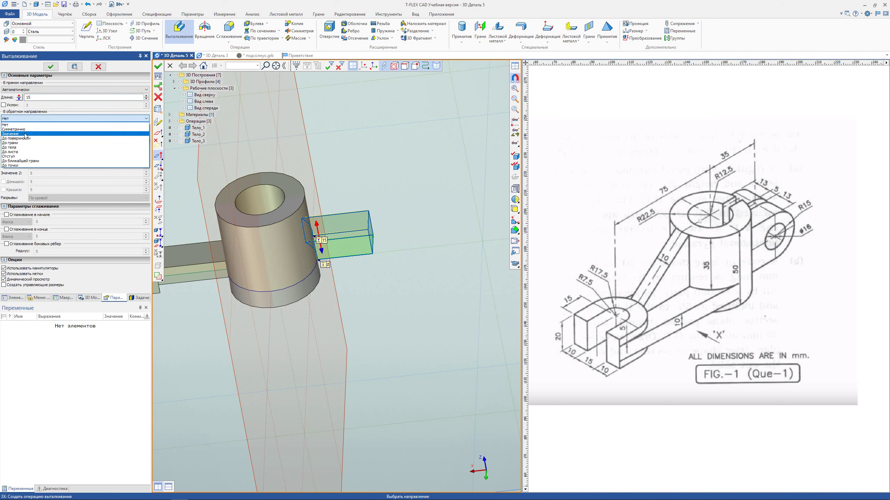
{"action": "left_click", "coordinate": [50, 139]}
{"action": "left_click", "coordinate": [50, 67]}
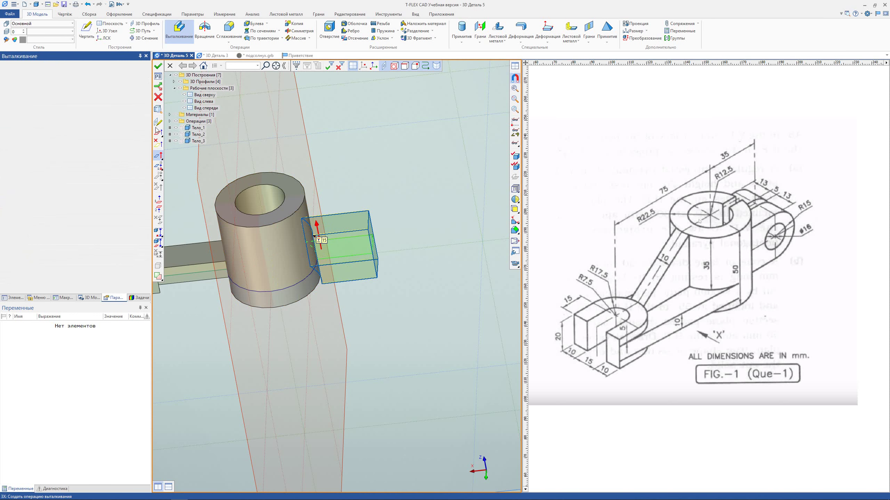
{"action": "mouse_move", "coordinate": [327, 176]}
{"action": "middle_mouse_down"}
{"action": "mouse_move", "coordinate": [398, 173]}
{"action": "mouse_move", "coordinate": [268, 179]}
{"action": "middle_mouse_up"}
{"action": "key", "text": "Escape"}
In Symmetry, select the end lug, arm and side block extrusions, excluding the hub.
{"action": "left_click", "coordinate": [299, 31]}
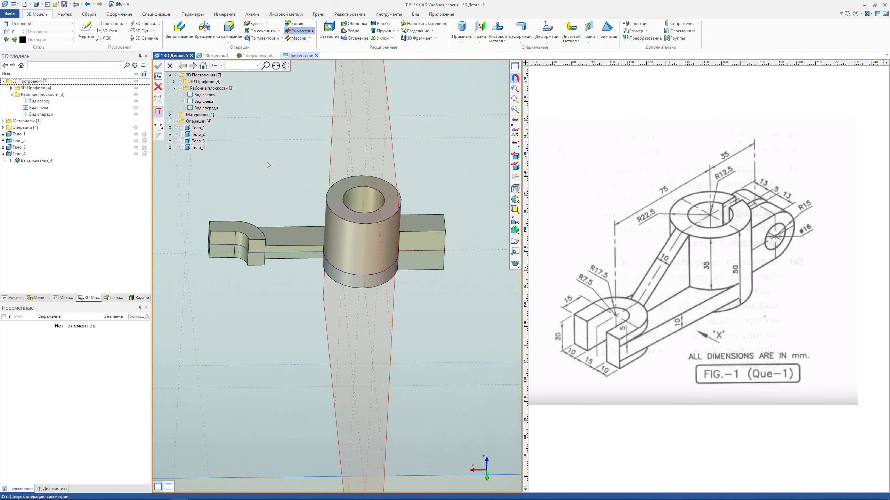
{"action": "left_click", "coordinate": [238, 235]}
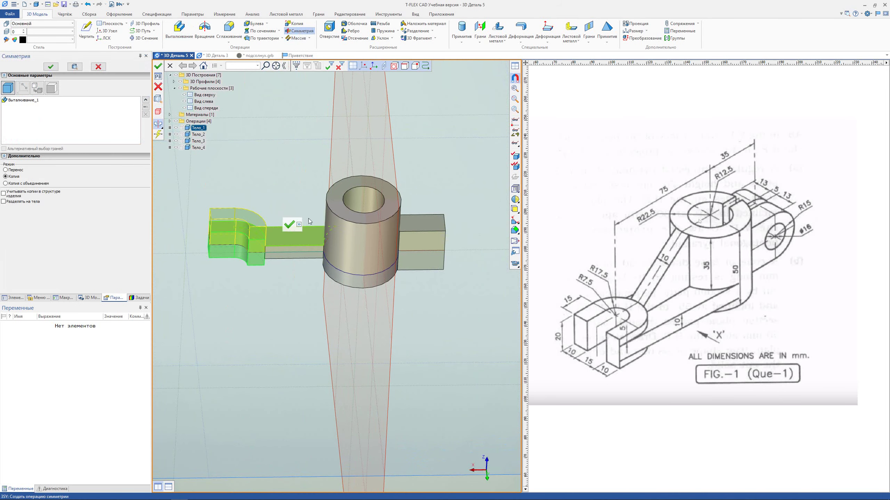
{"action": "left_click", "coordinate": [28, 106]}
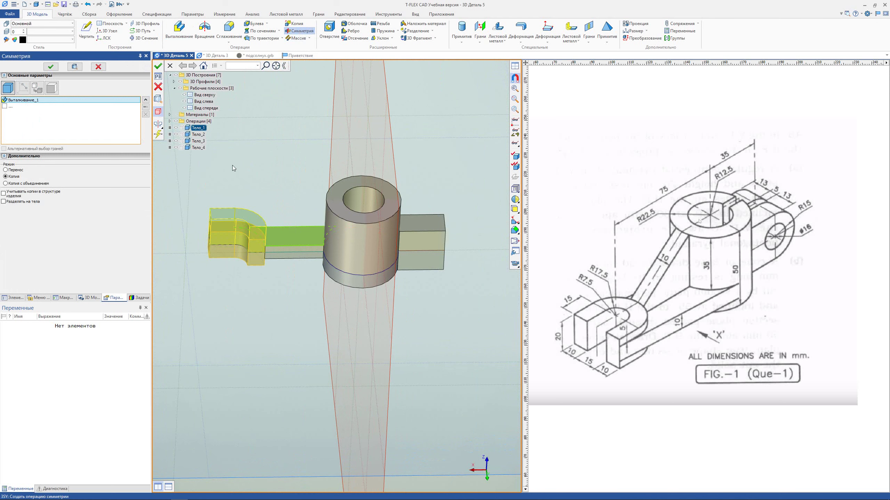
{"action": "left_click", "coordinate": [6, 89]}
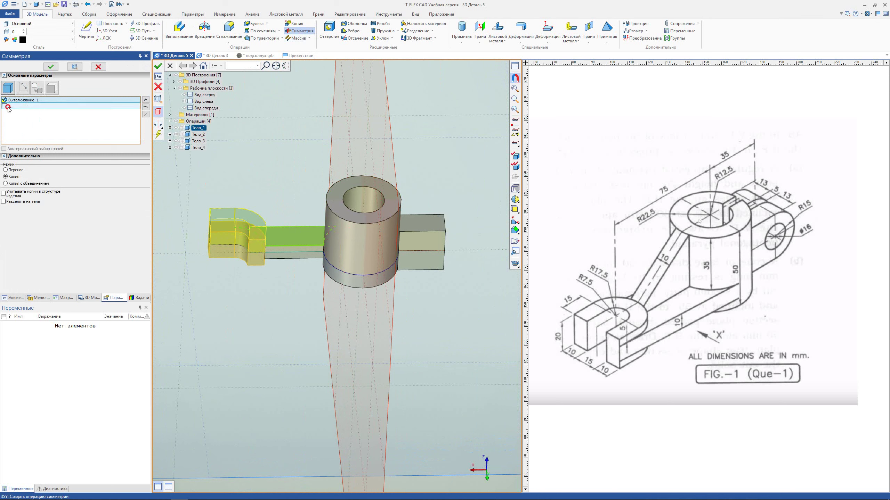
{"action": "left_click", "coordinate": [294, 237]}
{"action": "left_click", "coordinate": [361, 230]}
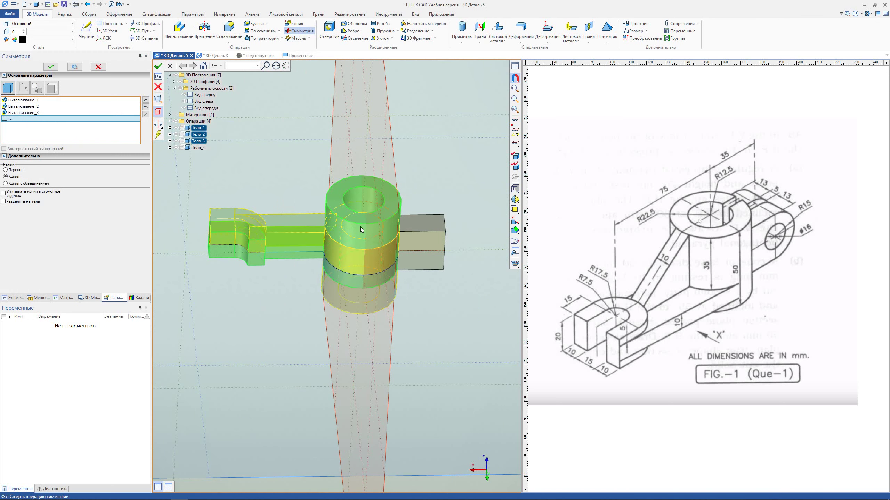
{"action": "left_click", "coordinate": [61, 114]}
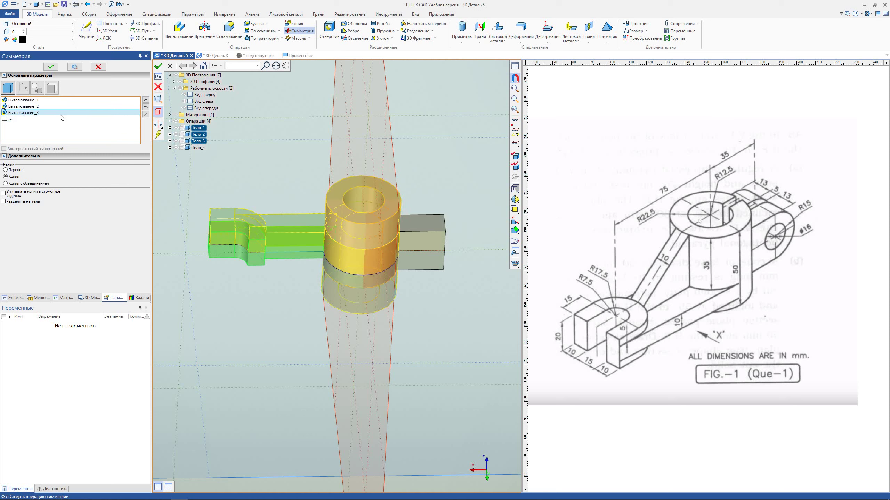
{"action": "left_click", "coordinate": [146, 108]}
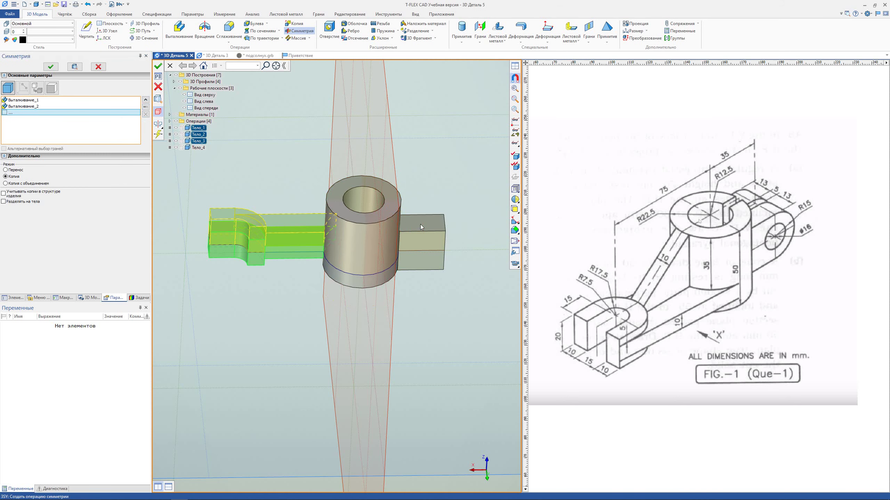
{"action": "left_click", "coordinate": [408, 226]}
{"action": "scroll", "coordinate": [246, 186], "scroll_direction": "down", "scroll_amount": 3}
{"action": "scroll", "coordinate": [218, 165], "scroll_direction": "down", "scroll_amount": 3}
Mirror them across the Вид спереди plane and close the command.
{"action": "left_click", "coordinate": [158, 123]}
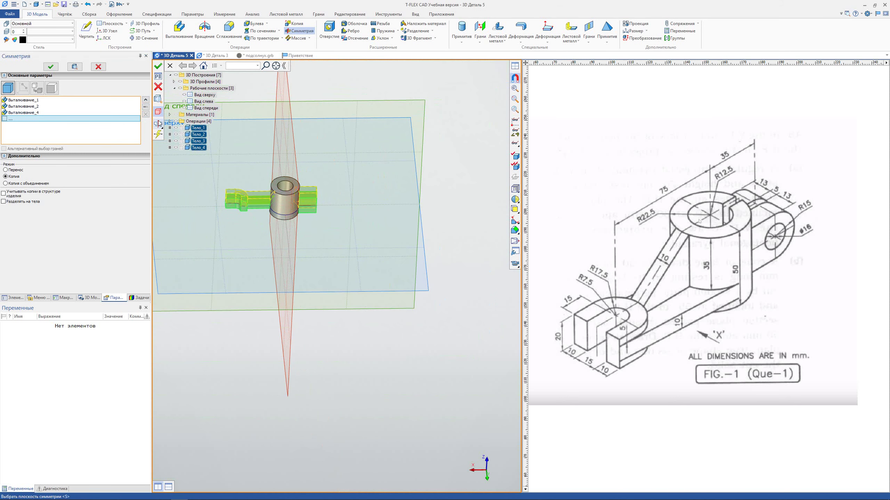
{"action": "left_click", "coordinate": [405, 102]}
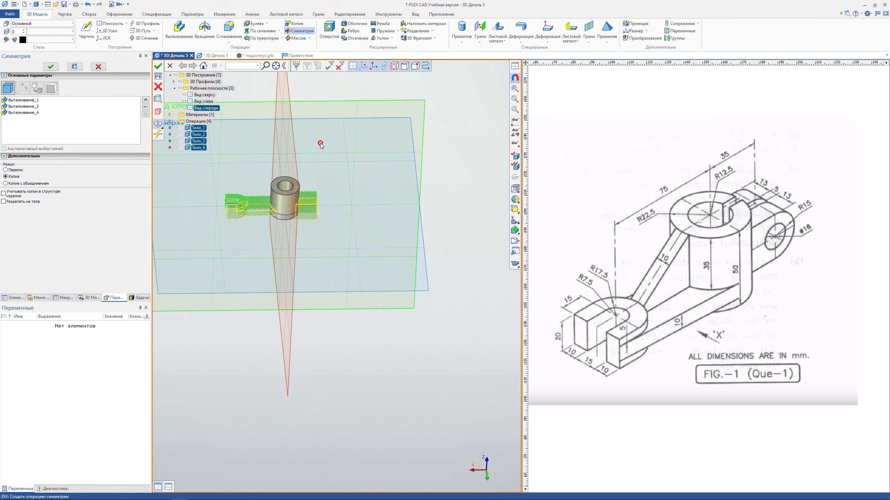
{"action": "mouse_move", "coordinate": [320, 143]}
{"action": "middle_mouse_down"}
{"action": "mouse_move", "coordinate": [338, 282]}
{"action": "mouse_move", "coordinate": [304, 219]}
{"action": "mouse_move", "coordinate": [198, 170]}
{"action": "middle_mouse_up"}
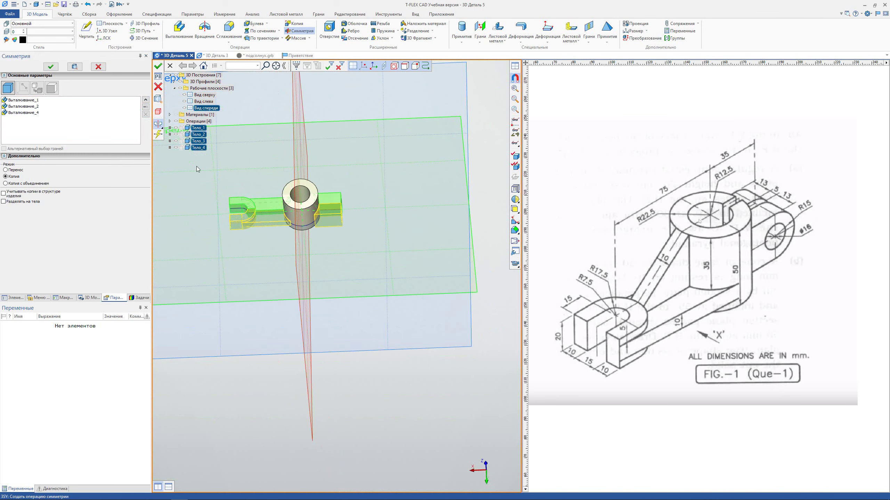
{"action": "left_click", "coordinate": [50, 66]}
{"action": "scroll", "coordinate": [270, 215], "scroll_direction": "up", "scroll_amount": 3}
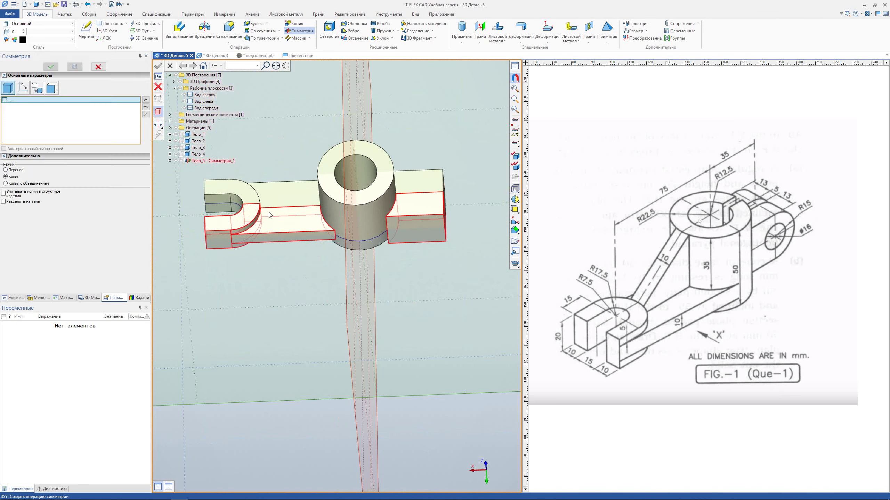
{"action": "key", "text": "Escape"}
{"action": "mouse_move", "coordinate": [374, 273]}
{"action": "middle_mouse_down"}
{"action": "mouse_move", "coordinate": [353, 139]}
{"action": "mouse_move", "coordinate": [433, 254]}
{"action": "mouse_move", "coordinate": [139, 197]}
{"action": "middle_mouse_up"}
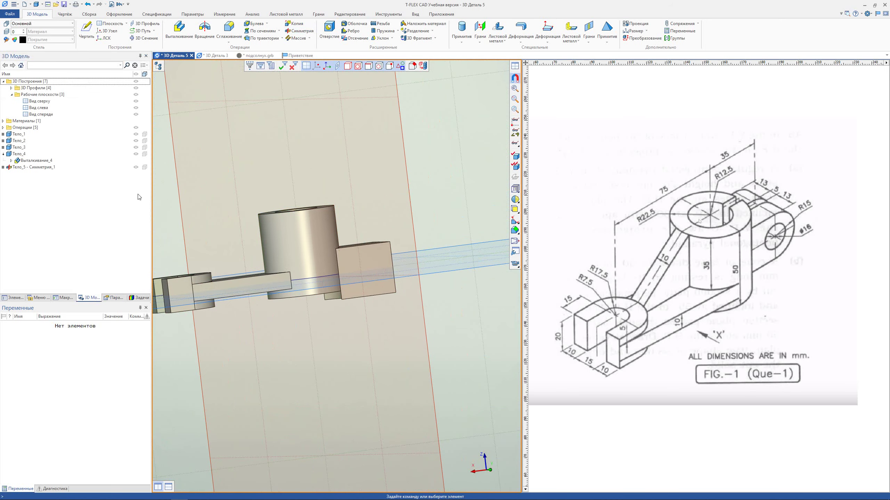
Open the Тело_4 side block's extrusion for editing.
{"action": "left_click", "coordinate": [20, 154]}
{"action": "right_click", "coordinate": [23, 154]}
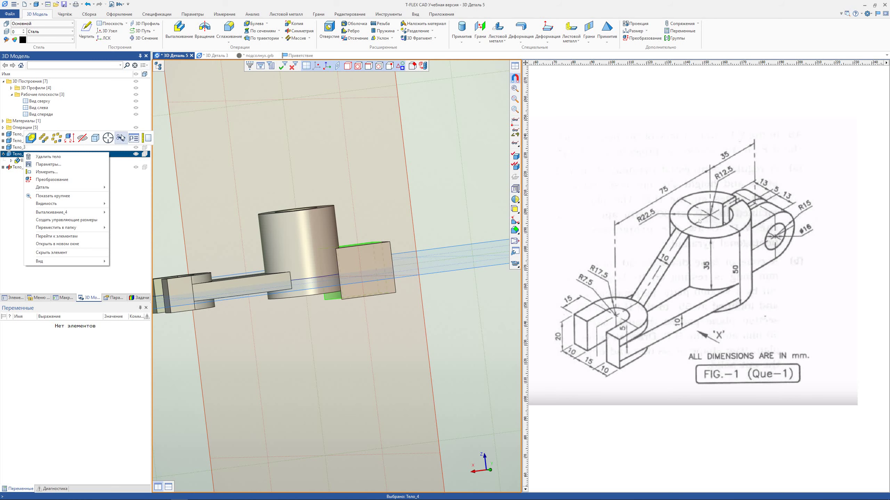
{"action": "left_click", "coordinate": [121, 137]}
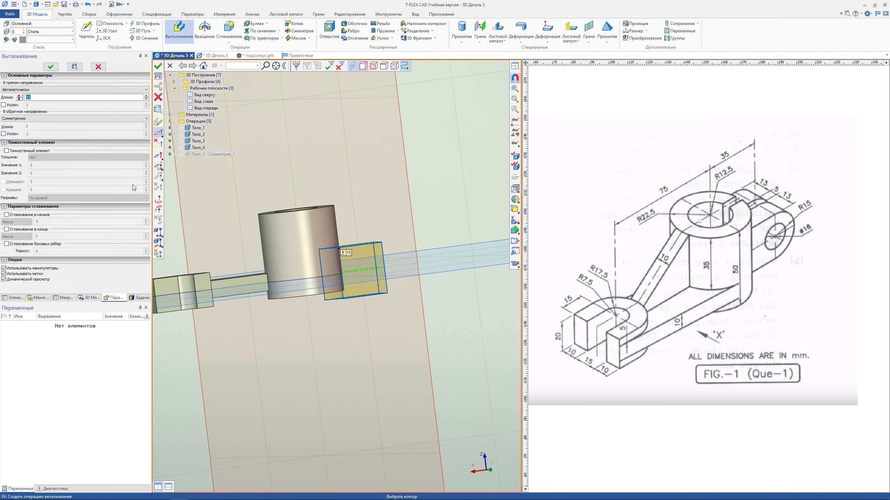
{"action": "scroll", "coordinate": [473, 281], "scroll_direction": "up", "scroll_amount": 2}
{"action": "scroll", "coordinate": [387, 284], "scroll_direction": "up", "scroll_amount": 2}
{"action": "scroll", "coordinate": [391, 289], "scroll_direction": "up", "scroll_amount": 1}
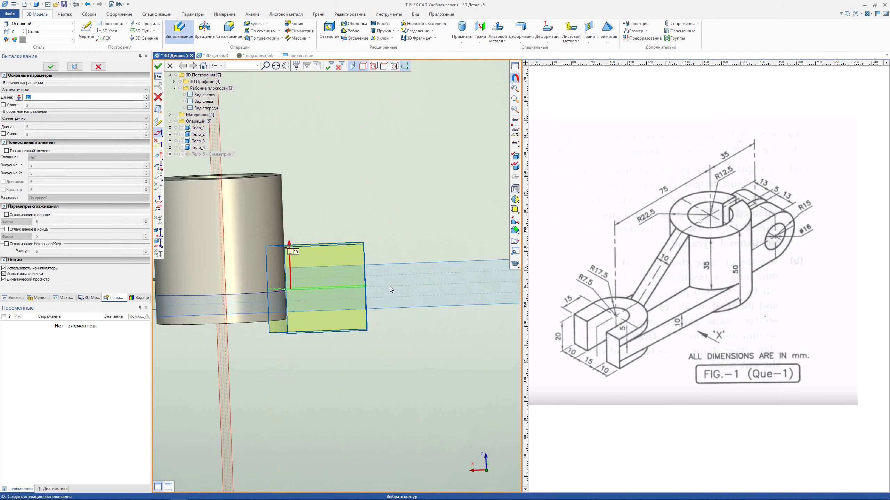
{"action": "mouse_move", "coordinate": [390, 289]}
{"action": "right_mouse_down"}
{"action": "mouse_move", "coordinate": [312, 276]}
{"action": "mouse_move", "coordinate": [365, 277]}
{"action": "mouse_move", "coordinate": [210, 220]}
{"action": "right_mouse_up"}
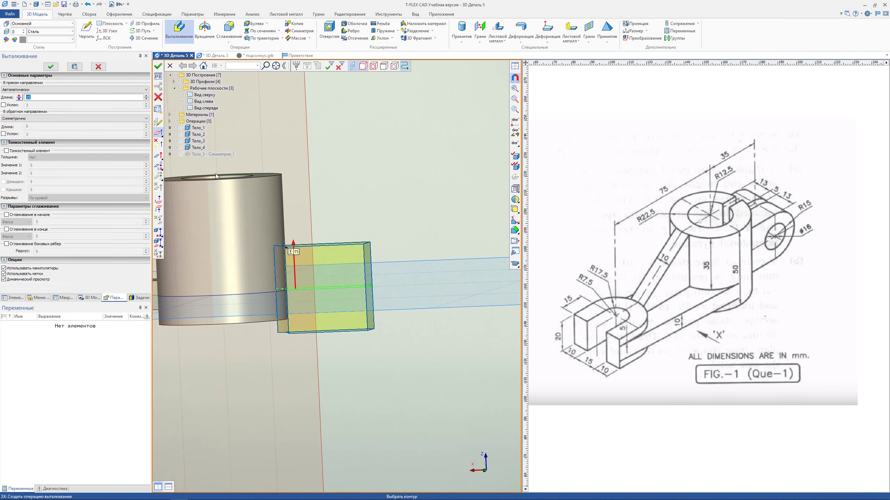
Set its length to 20 forward and a reverse Значение of 10.
{"action": "type", "text": "20"}
{"action": "left_click", "coordinate": [91, 119]}
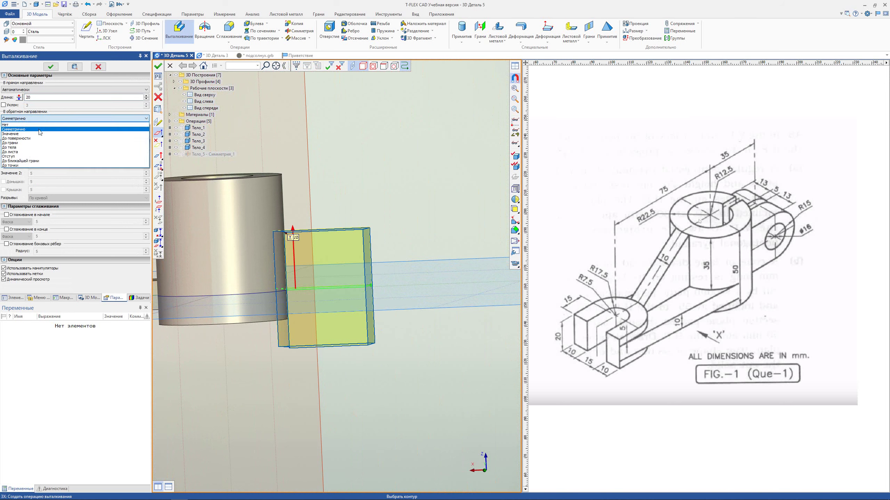
{"action": "left_click", "coordinate": [60, 133]}
{"action": "left_click", "coordinate": [55, 126]}
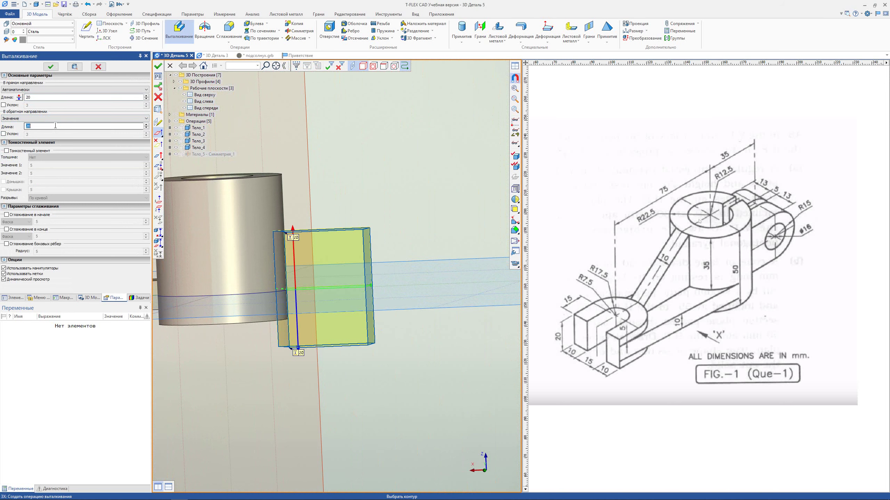
{"action": "type", "text": "10"}
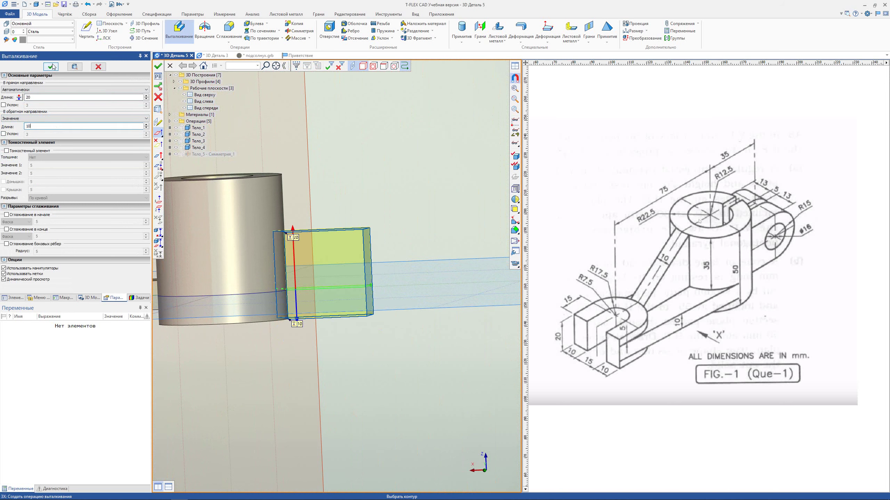
{"action": "left_click", "coordinate": [53, 67]}
{"action": "right_click_drag", "start_coordinate": [319, 174], "coordinate": [330, 224]}
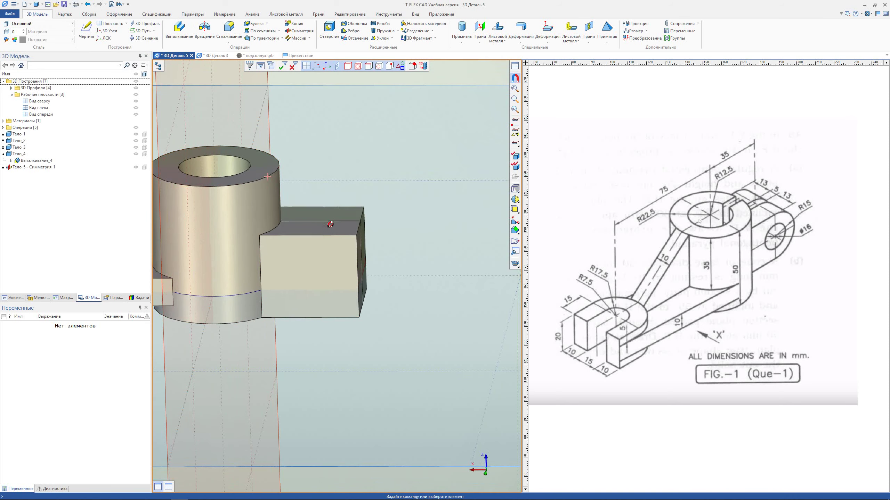
Apply Сглаживание трёх граней with the block's top, end and bottom faces as walls.
{"action": "left_click", "coordinate": [19, 147]}
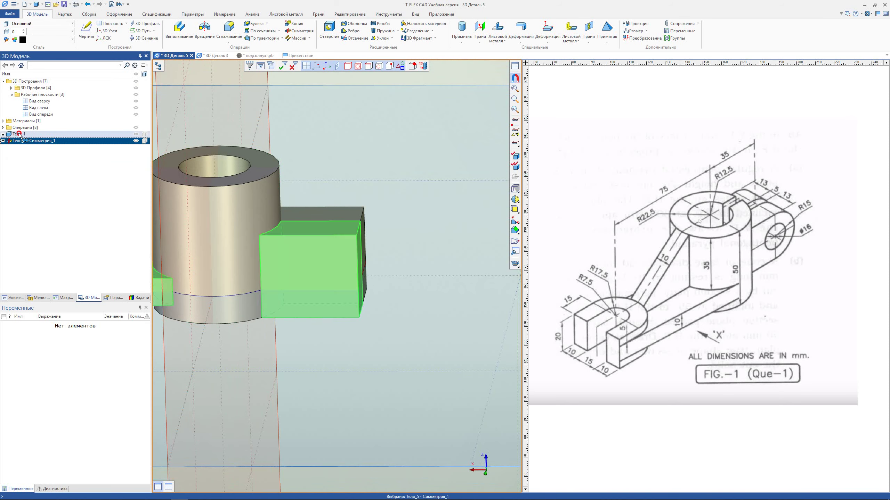
{"action": "left_click", "coordinate": [229, 40]}
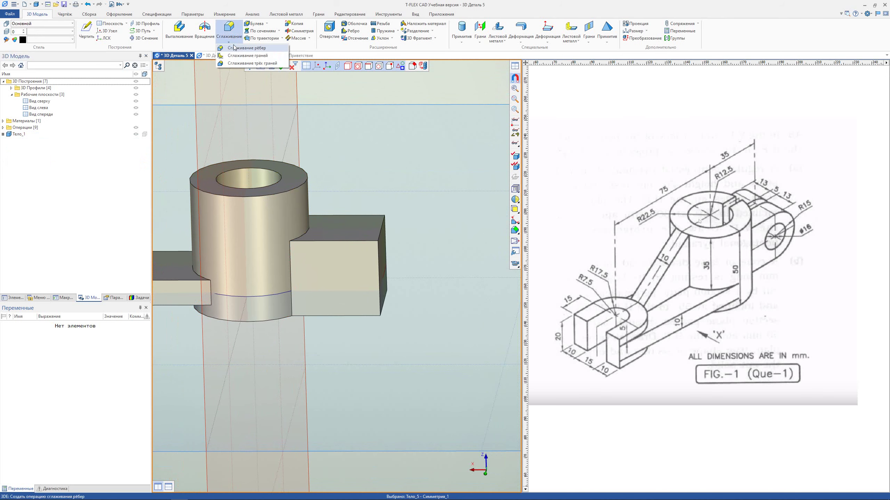
{"action": "left_click", "coordinate": [234, 63]}
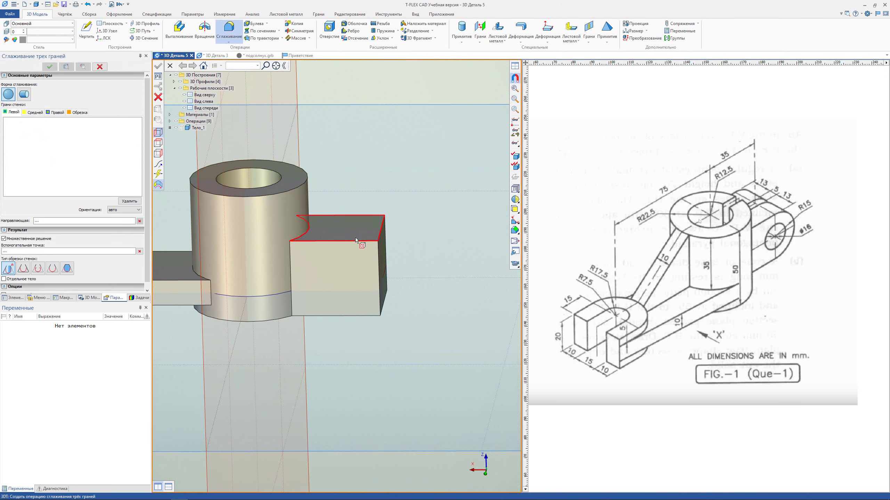
{"action": "left_click", "coordinate": [345, 231]}
{"action": "left_click", "coordinate": [160, 148]}
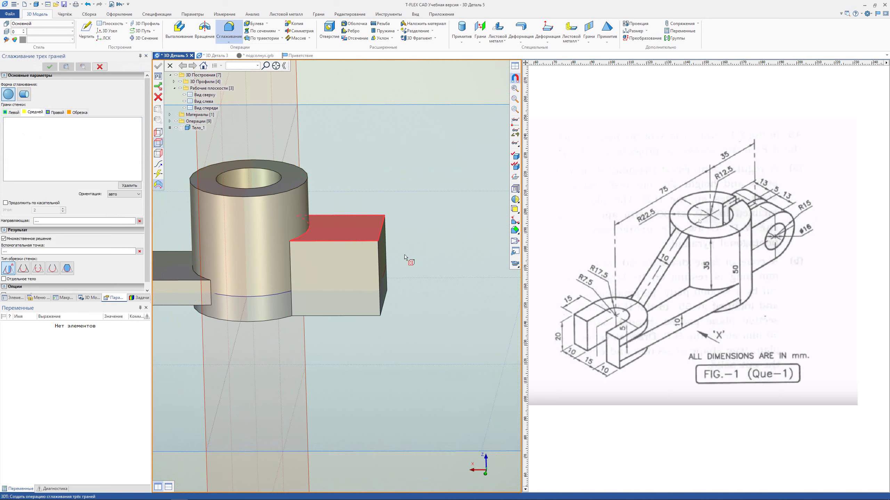
{"action": "left_click", "coordinate": [382, 264]}
{"action": "middle_click_drag", "start_coordinate": [382, 263], "coordinate": [352, 328]}
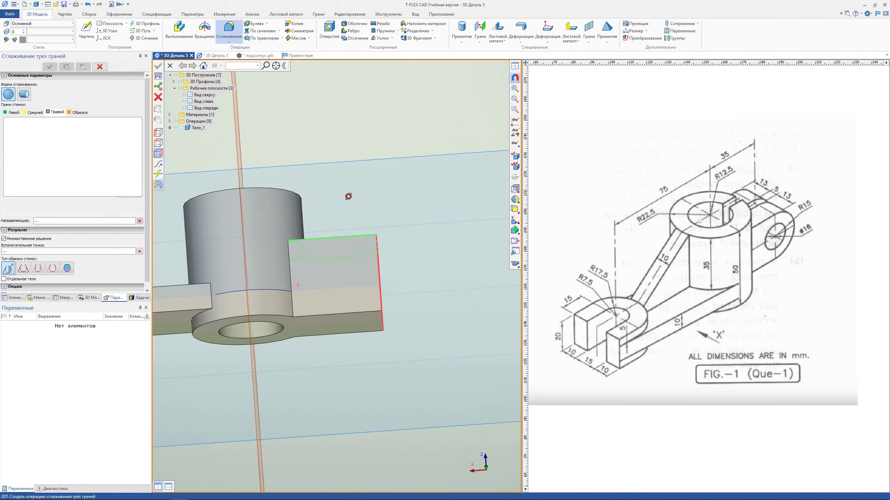
{"action": "left_click", "coordinate": [352, 329]}
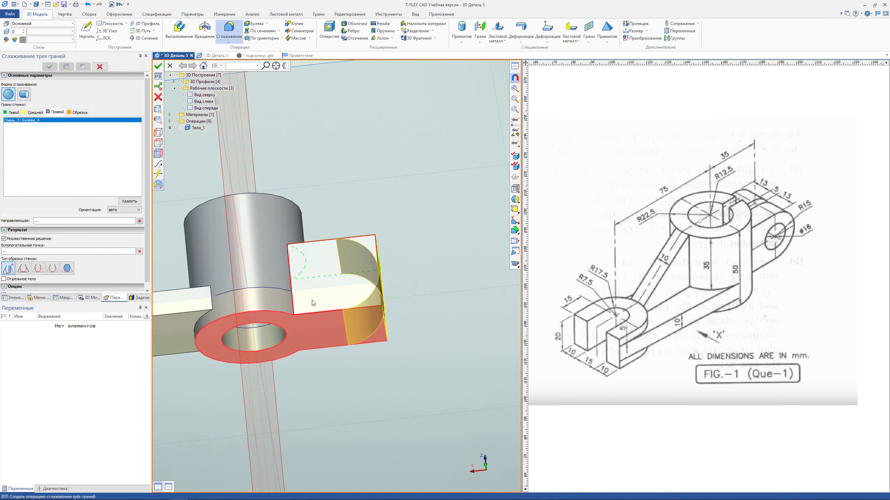
{"action": "left_click", "coordinate": [49, 66]}
Start a sketch on the Вид спереди work plane and exit the Отрезок tool.
{"action": "scroll", "coordinate": [312, 182], "scroll_direction": "down", "scroll_amount": 5}
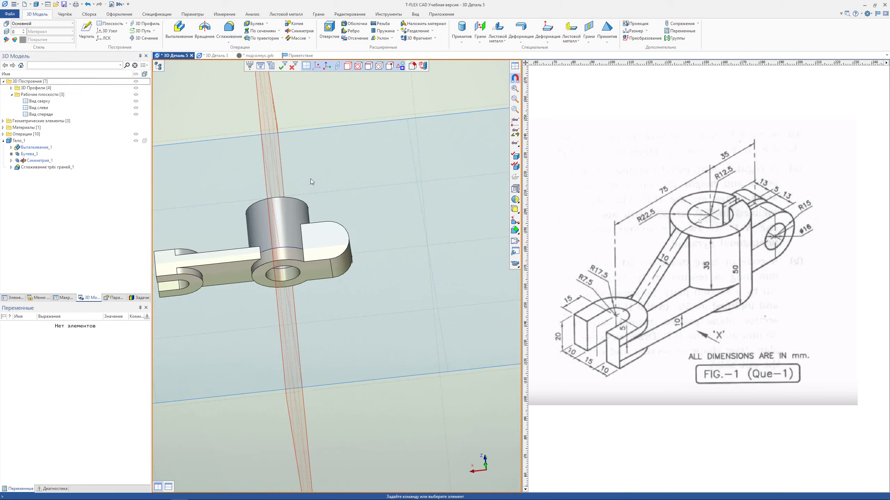
{"action": "mouse_move", "coordinate": [311, 182]}
{"action": "middle_mouse_down"}
{"action": "mouse_move", "coordinate": [400, 276]}
{"action": "mouse_move", "coordinate": [282, 291]}
{"action": "mouse_move", "coordinate": [279, 258]}
{"action": "mouse_move", "coordinate": [294, 254]}
{"action": "mouse_move", "coordinate": [323, 291]}
{"action": "middle_mouse_up"}
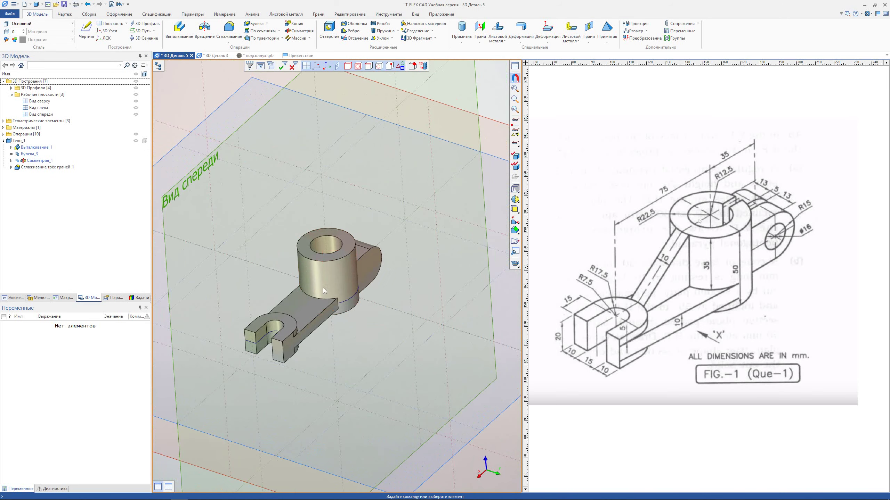
{"action": "left_click", "coordinate": [221, 141]}
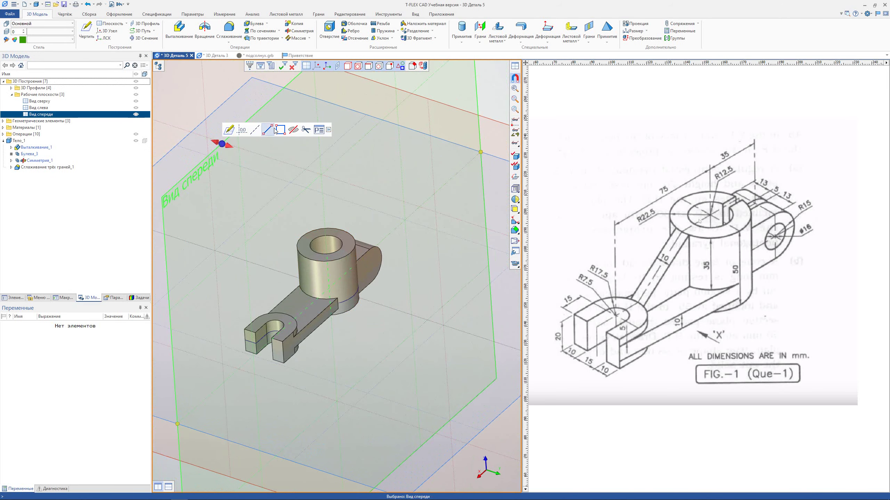
{"action": "middle_click_drag", "start_coordinate": [269, 133], "coordinate": [246, 132]}
{"action": "double_click", "coordinate": [247, 132]}
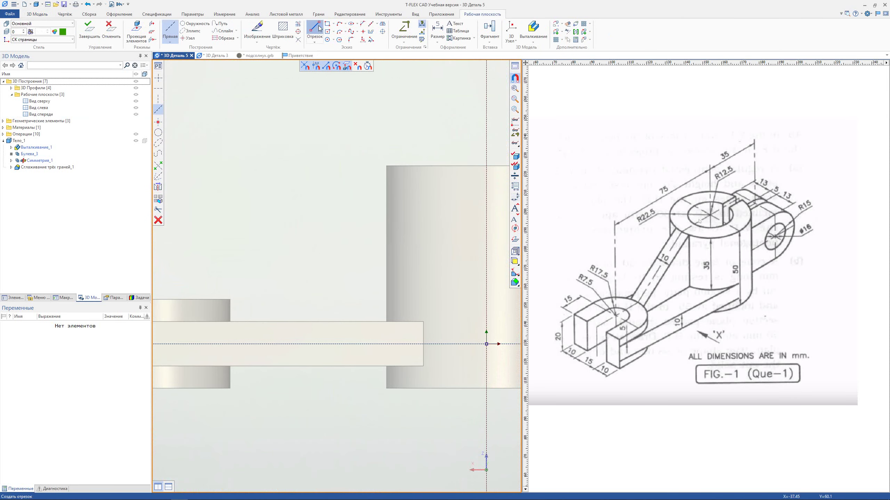
{"action": "key", "text": "s"}
{"action": "key", "text": "k"}
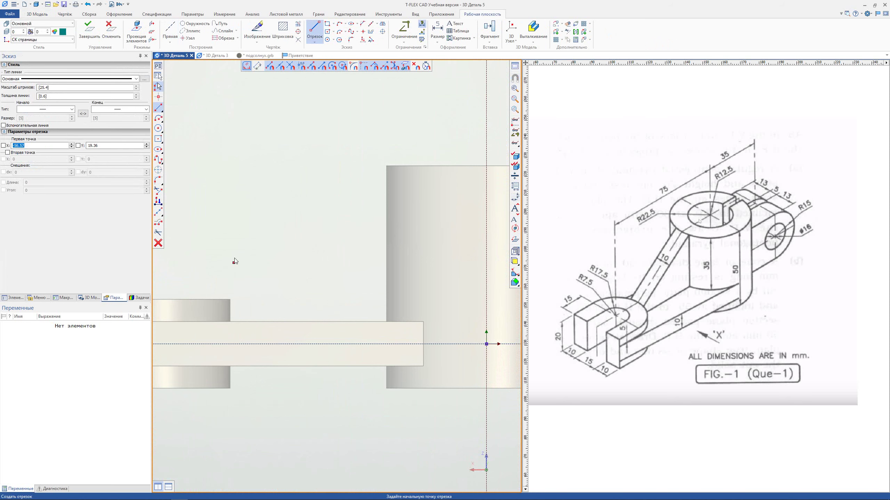
{"action": "scroll", "coordinate": [232, 278], "scroll_direction": "down", "scroll_amount": 2}
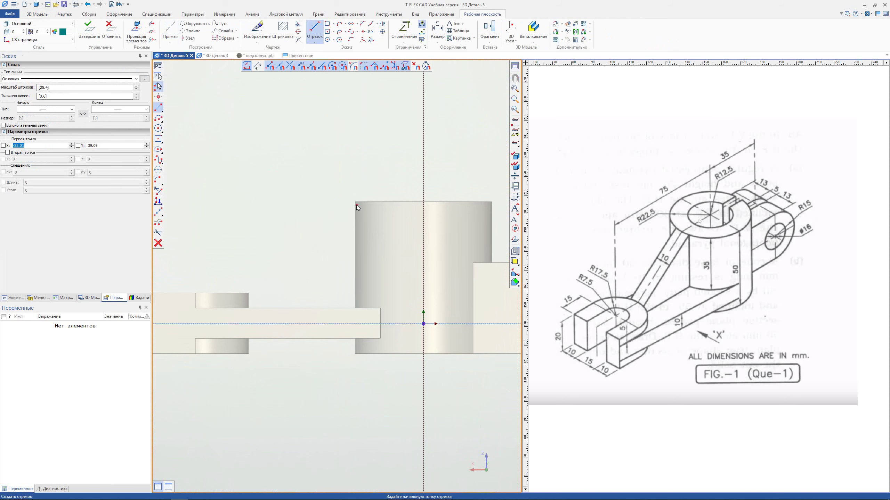
{"action": "key", "text": "Escape"}
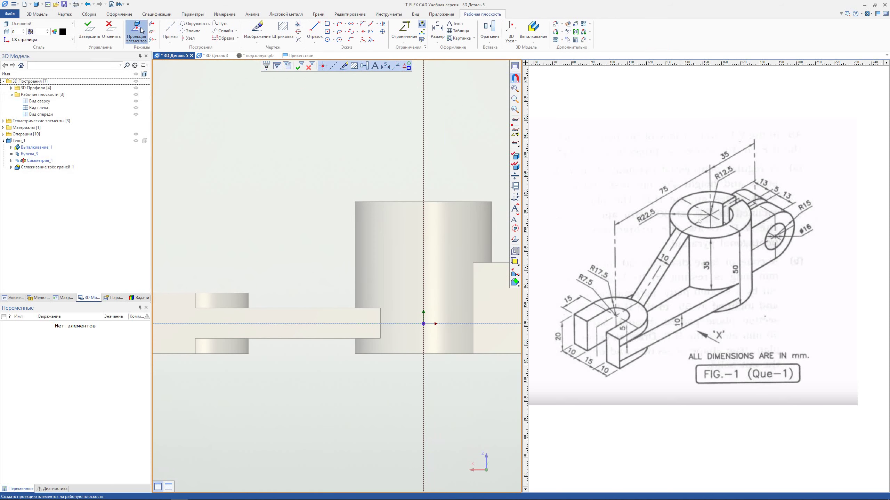
Project the lug's and hub's top edges into the sketch as independent elements.
{"action": "left_click", "coordinate": [137, 32]}
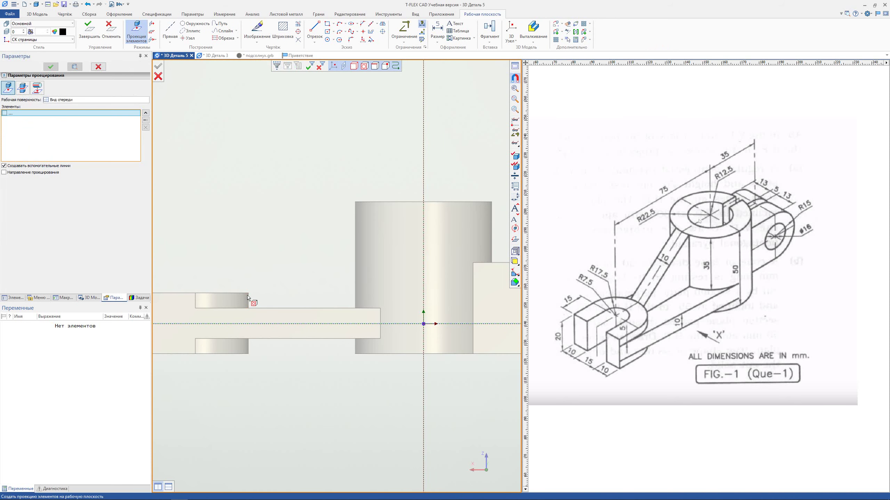
{"action": "left_click", "coordinate": [258, 290]}
{"action": "left_click", "coordinate": [469, 276]}
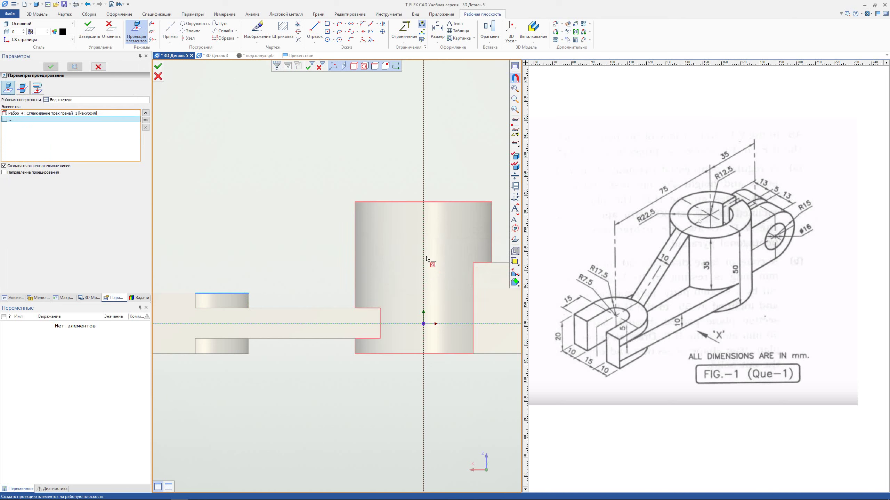
{"action": "left_click", "coordinate": [383, 202]}
{"action": "left_click", "coordinate": [461, 274]}
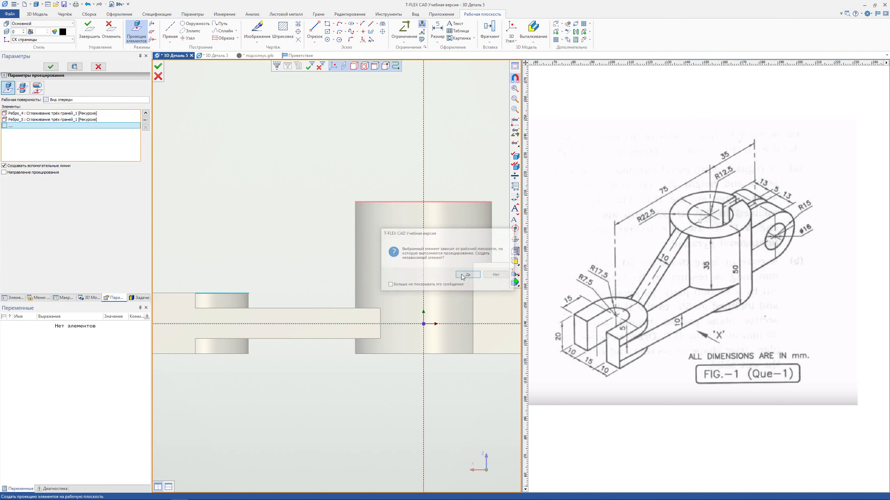
{"action": "left_click", "coordinate": [161, 69]}
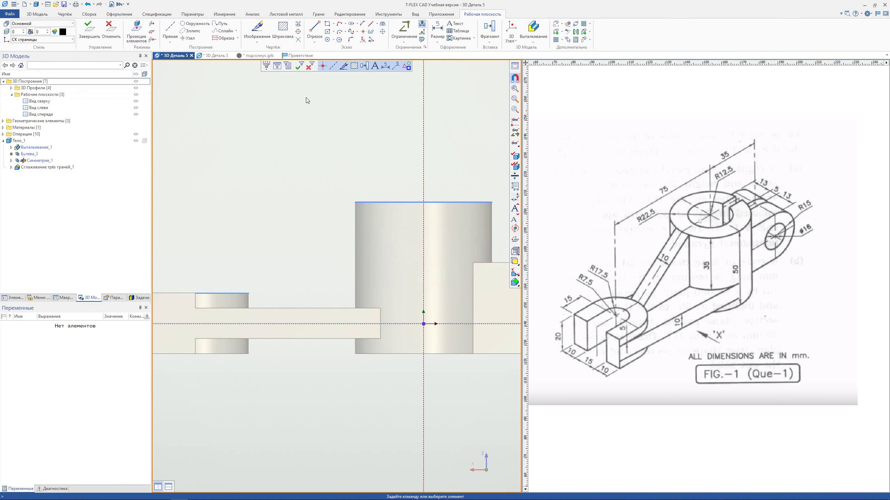
Draw the sloping rib line from the arm's top edge to the hub's top corner.
{"action": "left_click", "coordinate": [249, 293]}
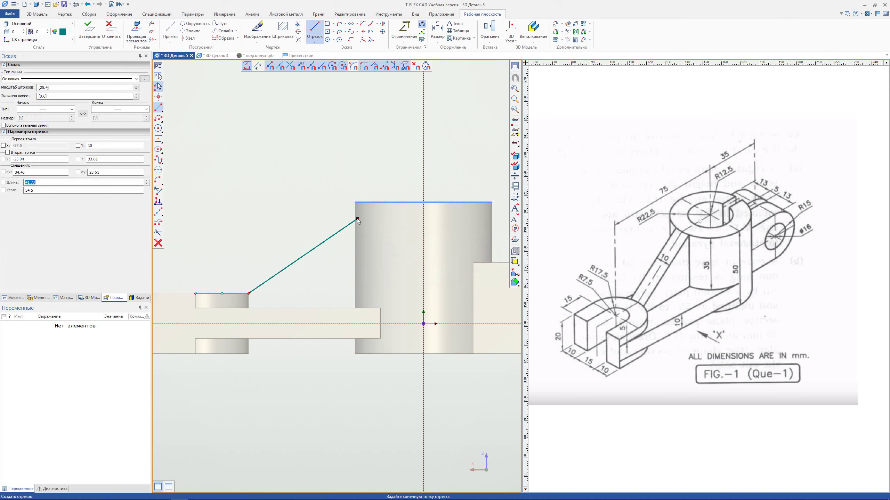
{"action": "left_click", "coordinate": [323, 214]}
{"action": "key", "text": "Escape"}
{"action": "middle_click_drag", "start_coordinate": [297, 223], "coordinate": [233, 244]}
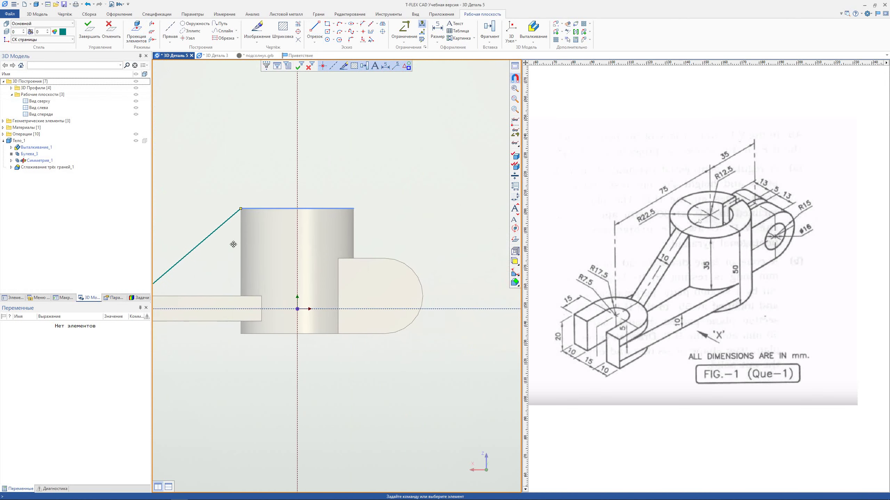
Project the end lug's rounded edge into the front sketch.
{"action": "scroll", "coordinate": [301, 260], "scroll_direction": "up", "scroll_amount": 2}
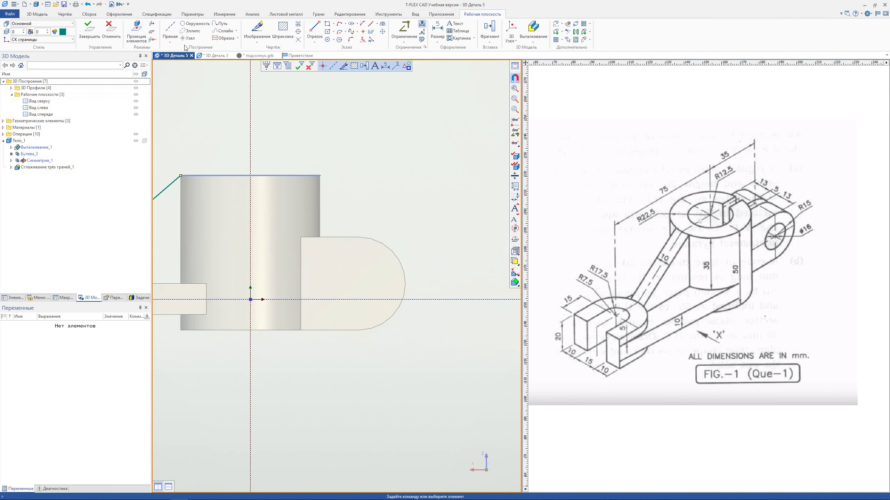
{"action": "left_click", "coordinate": [136, 31]}
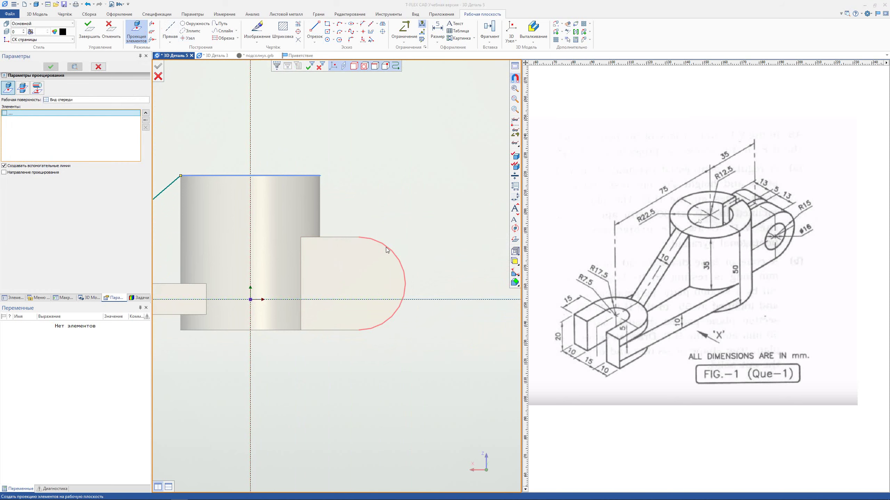
{"action": "left_click", "coordinate": [387, 250]}
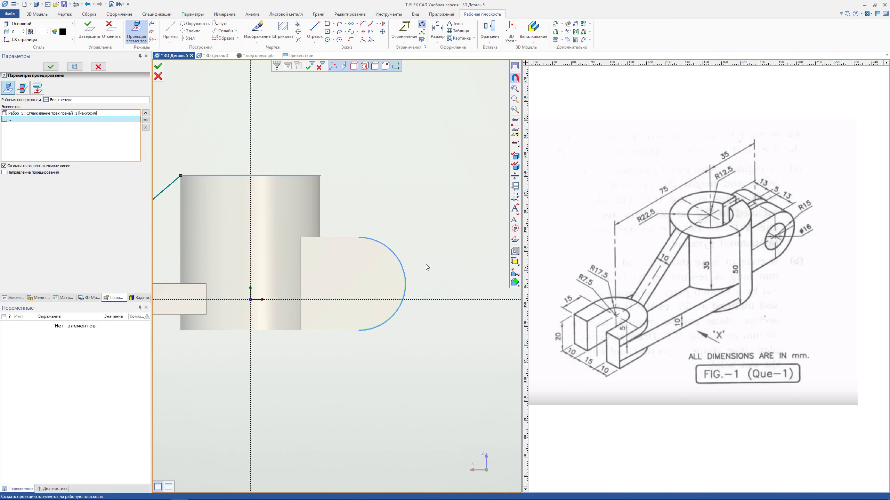
{"action": "key", "text": "Escape"}
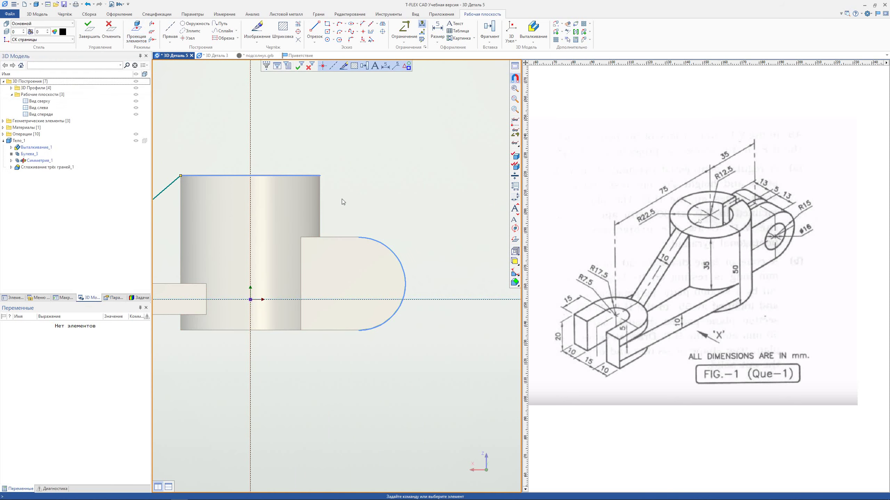
{"action": "middle_click_drag", "start_coordinate": [343, 202], "coordinate": [342, 161]}
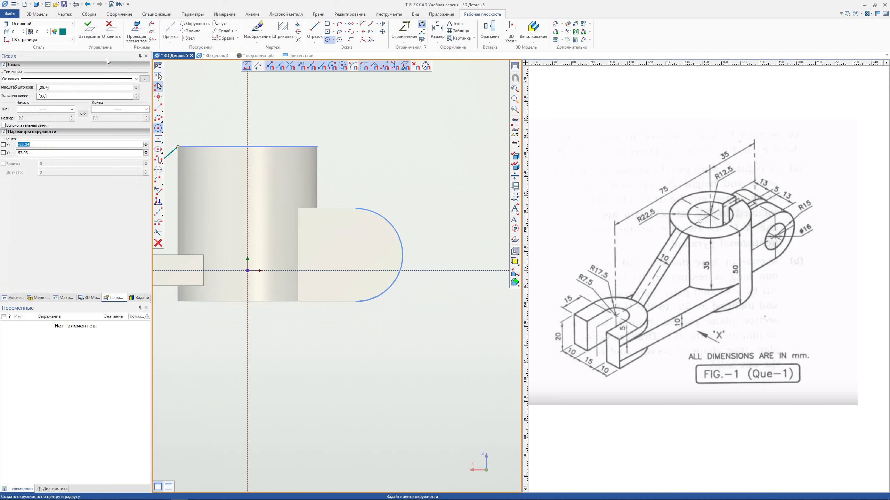
Draw a black radius-8 circle centred on the lug arc and finish the sketch.
{"action": "left_click", "coordinate": [63, 32]}
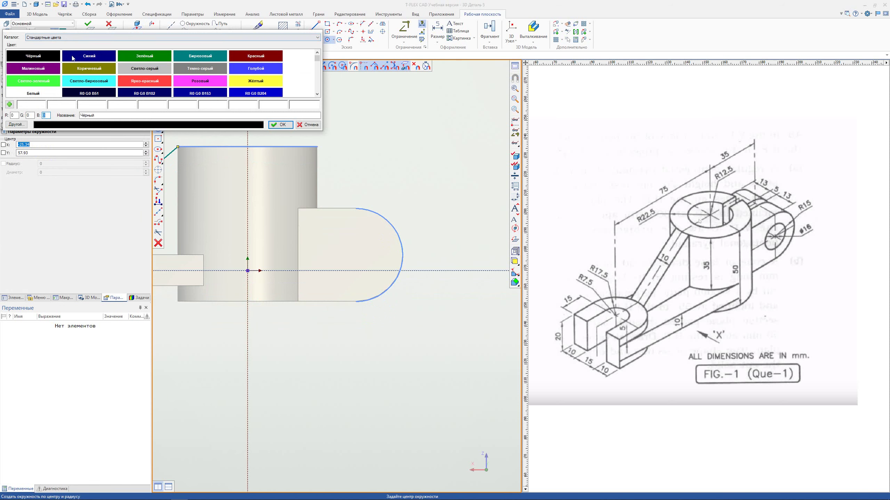
{"action": "left_click", "coordinate": [280, 124]}
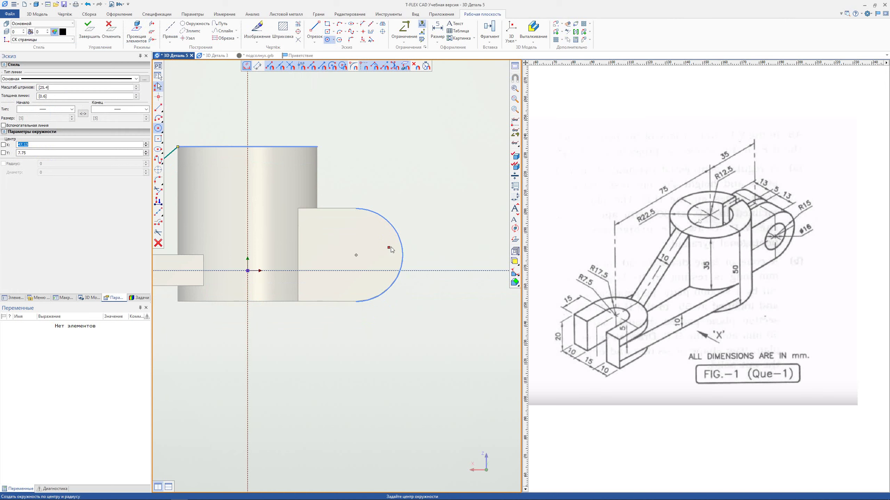
{"action": "left_click", "coordinate": [356, 255]}
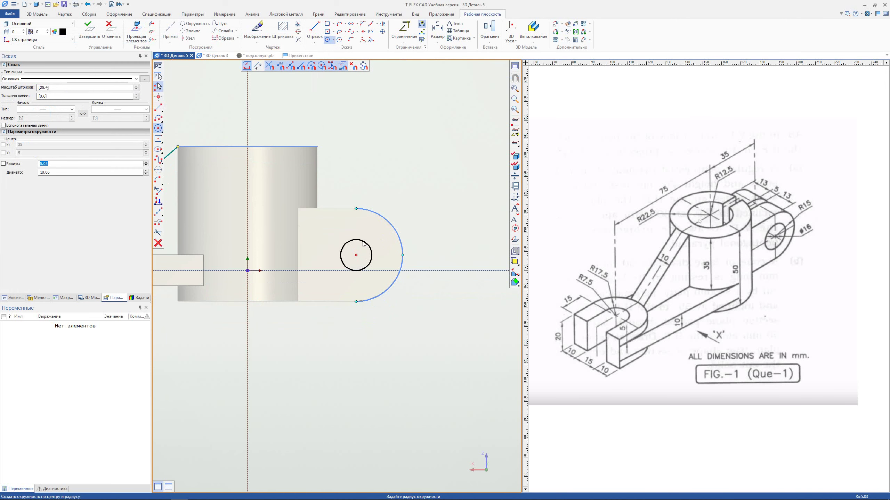
{"action": "type", "text": "8"}
{"action": "key", "text": "Return"}
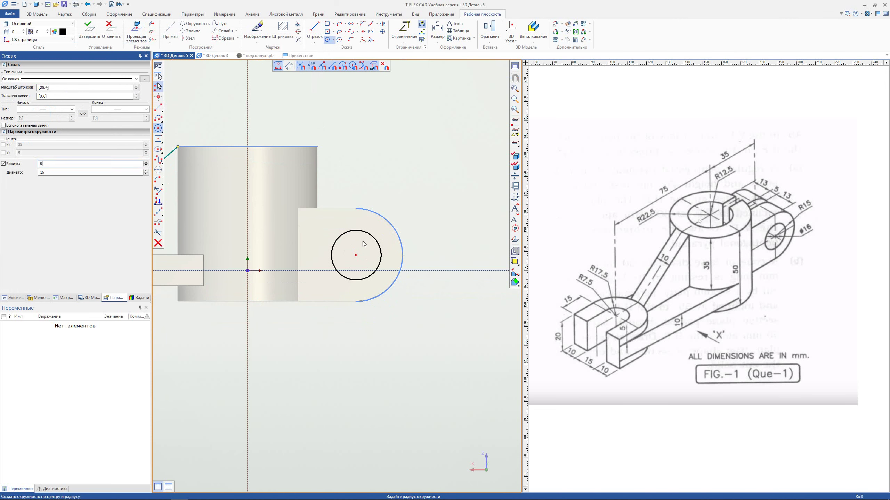
{"action": "key", "text": "Escape"}
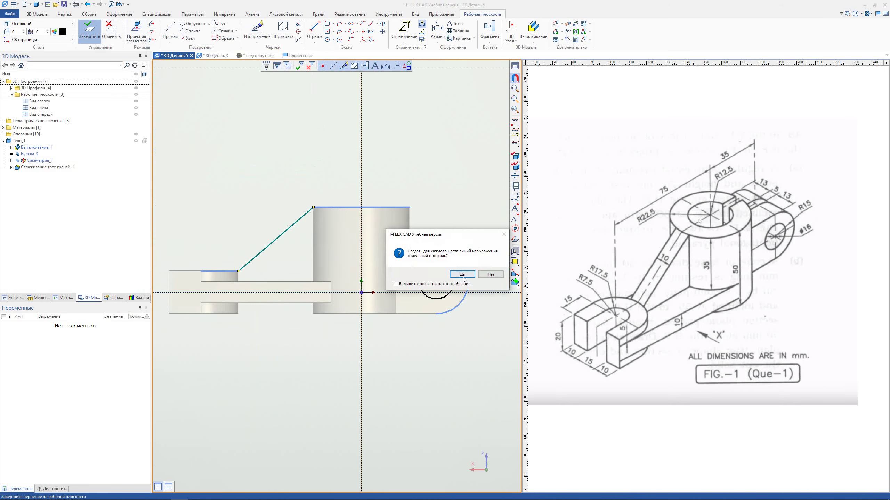
{"action": "left_click", "coordinate": [463, 275]}
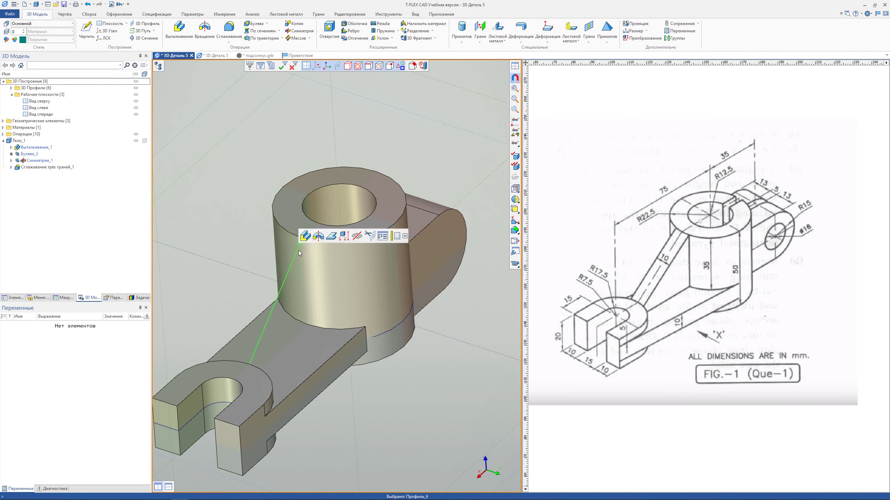
{"action": "left_click", "coordinate": [352, 31]}
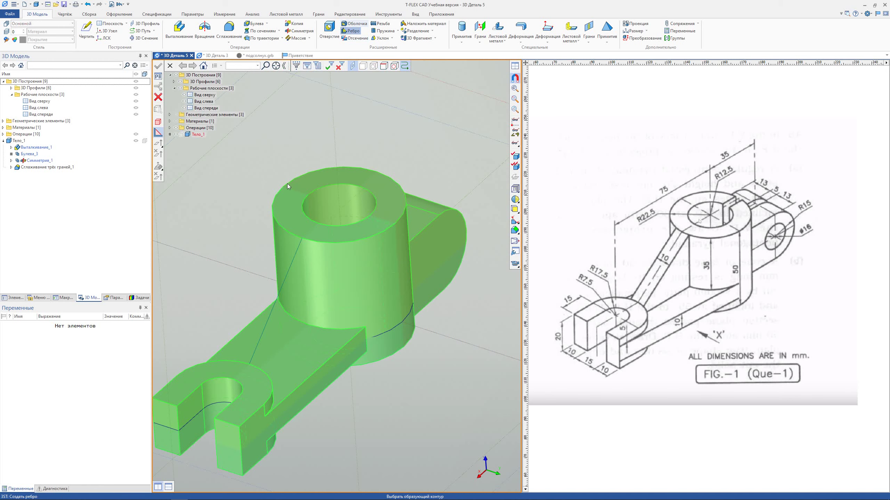
Build a 10-thick symmetric rib from Профиль_6, the sloping arm-to-hub line, checked in shaded preview.
{"action": "left_click", "coordinate": [294, 263]}
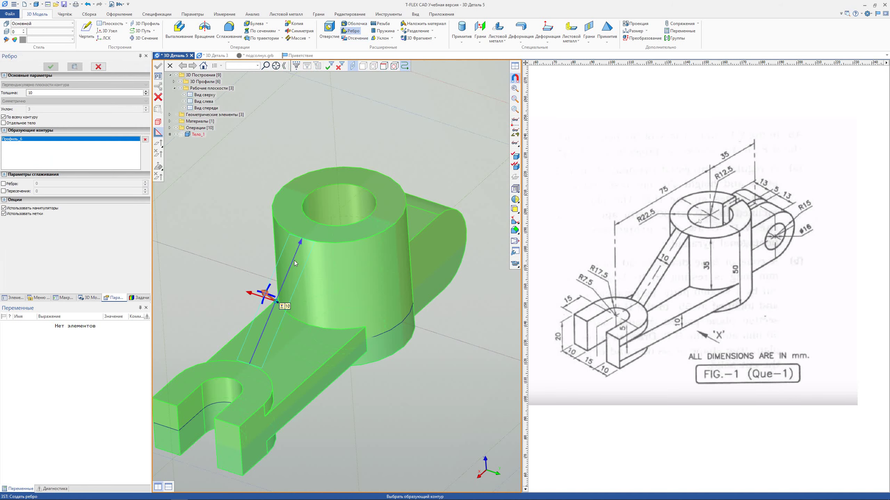
{"action": "middle_click_drag", "start_coordinate": [246, 243], "coordinate": [260, 210]}
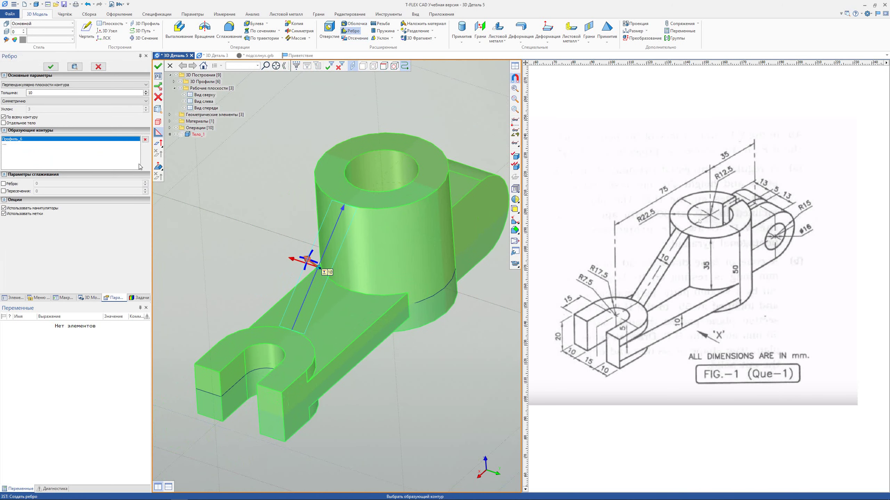
{"action": "middle_click_drag", "start_coordinate": [160, 177], "coordinate": [180, 154]}
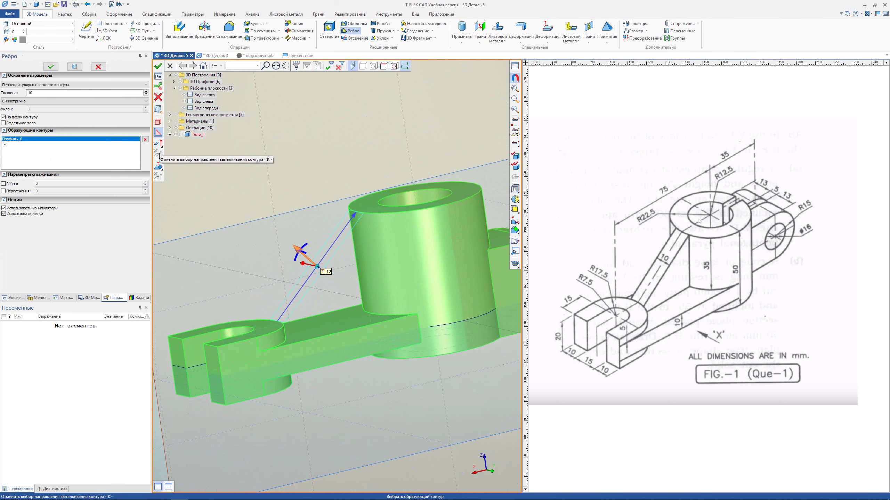
{"action": "middle_click_drag", "start_coordinate": [313, 264], "coordinate": [283, 203]}
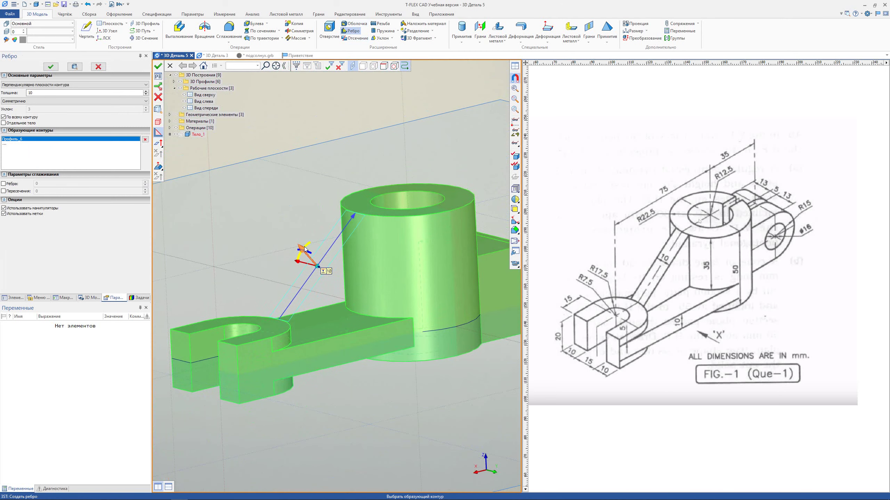
{"action": "left_click_drag", "start_coordinate": [305, 249], "coordinate": [319, 261]}
{"action": "left_click_drag", "start_coordinate": [384, 364], "coordinate": [372, 385]}
{"action": "middle_click_drag", "start_coordinate": [274, 259], "coordinate": [125, 121]}
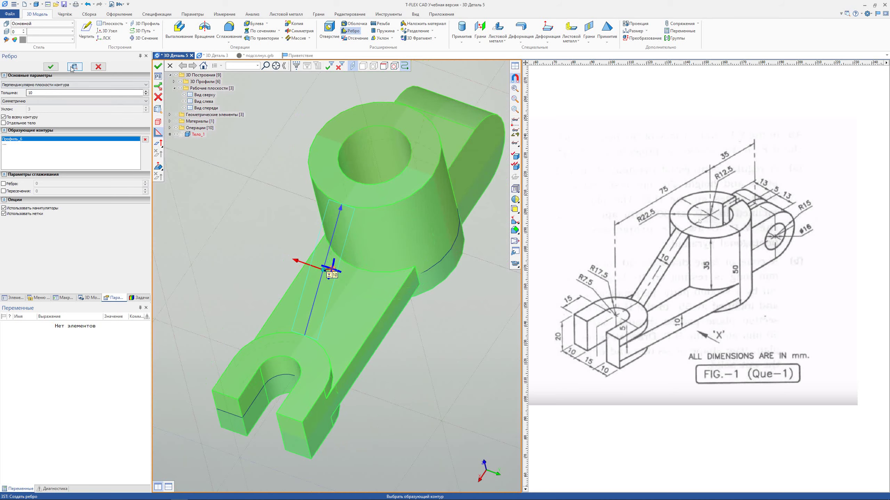
{"action": "left_click", "coordinate": [72, 67]}
{"action": "mouse_move", "coordinate": [258, 254]}
{"action": "middle_mouse_down"}
{"action": "mouse_move", "coordinate": [252, 304]}
{"action": "mouse_move", "coordinate": [309, 223]}
{"action": "mouse_move", "coordinate": [280, 280]}
{"action": "mouse_move", "coordinate": [275, 212]}
{"action": "mouse_move", "coordinate": [256, 209]}
{"action": "mouse_move", "coordinate": [379, 253]}
{"action": "mouse_move", "coordinate": [346, 304]}
{"action": "mouse_move", "coordinate": [390, 277]}
{"action": "middle_mouse_up"}
Confirm the rib and select the lug circle Профиль_5 for extrusion.
{"action": "left_click", "coordinate": [52, 67]}
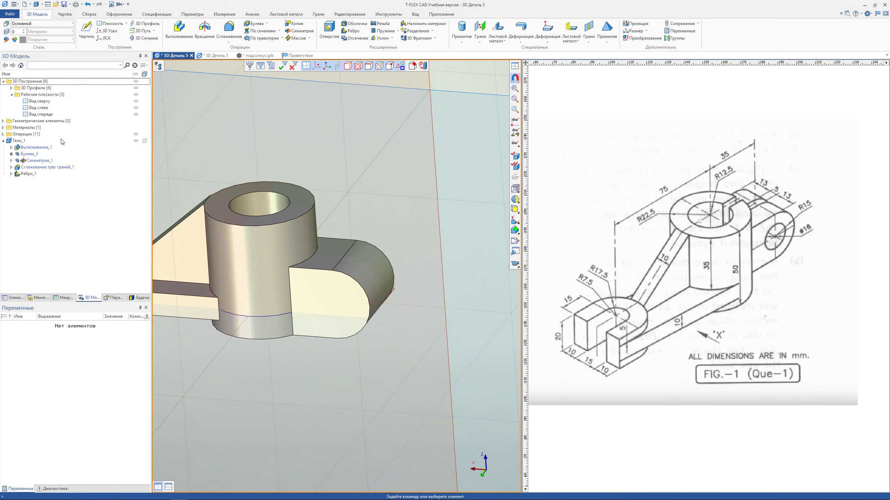
{"action": "double_click", "coordinate": [37, 88]}
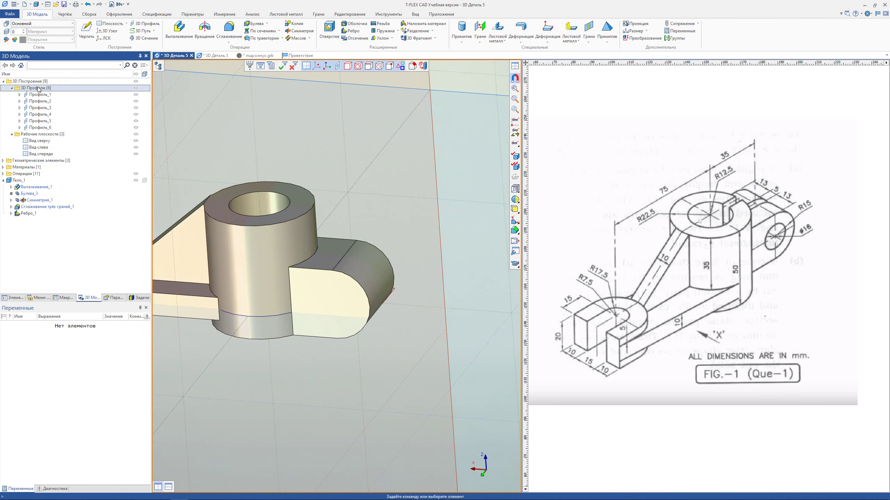
{"action": "left_click", "coordinate": [42, 121]}
{"action": "left_click", "coordinate": [175, 37]}
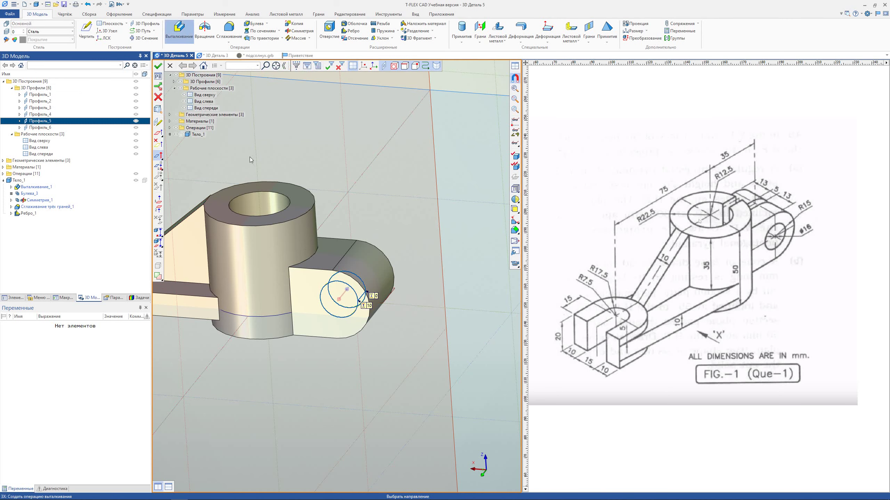
Extrude Профиль_5 symmetrically through the end lug as a cut, forming the cross hole.
{"action": "middle_click_drag", "start_coordinate": [364, 261], "coordinate": [333, 331]}
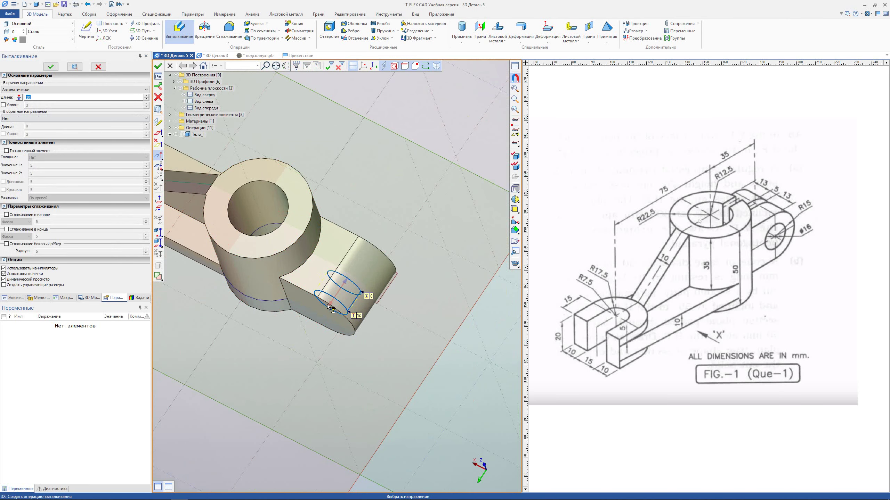
{"action": "left_click_drag", "start_coordinate": [323, 313], "coordinate": [314, 327]}
{"action": "left_click", "coordinate": [25, 118]}
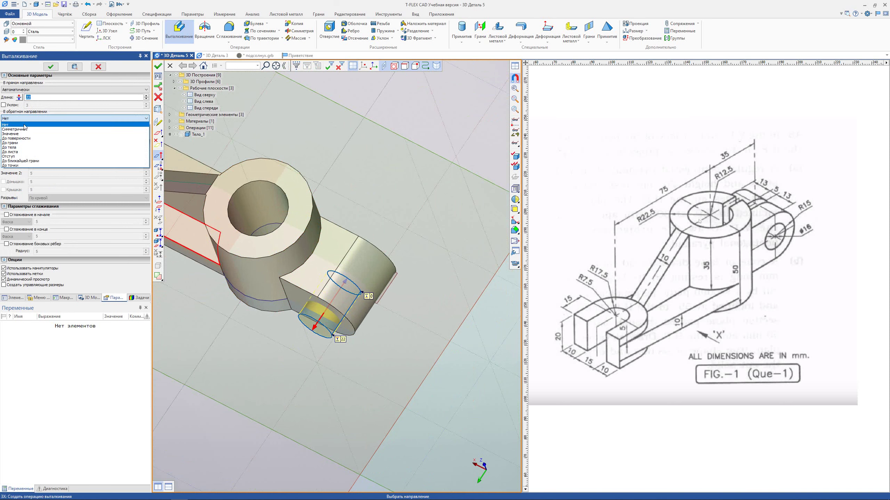
{"action": "left_click", "coordinate": [14, 129]}
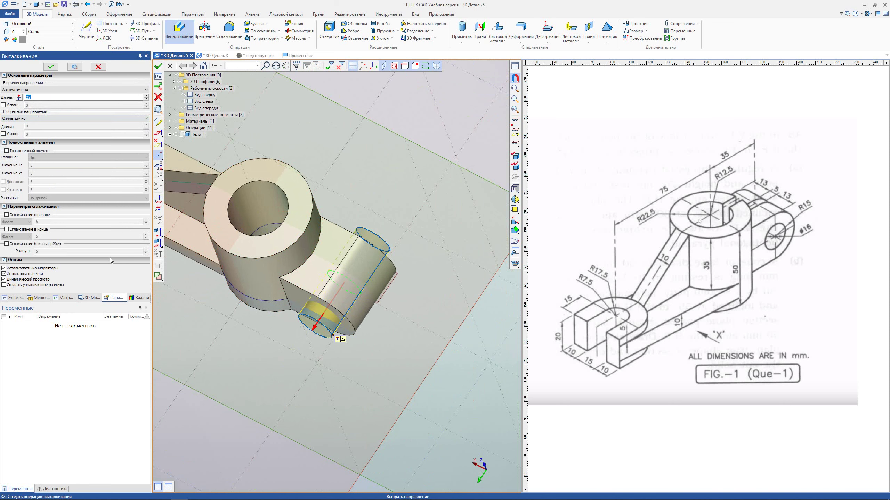
{"action": "left_click", "coordinate": [161, 277]}
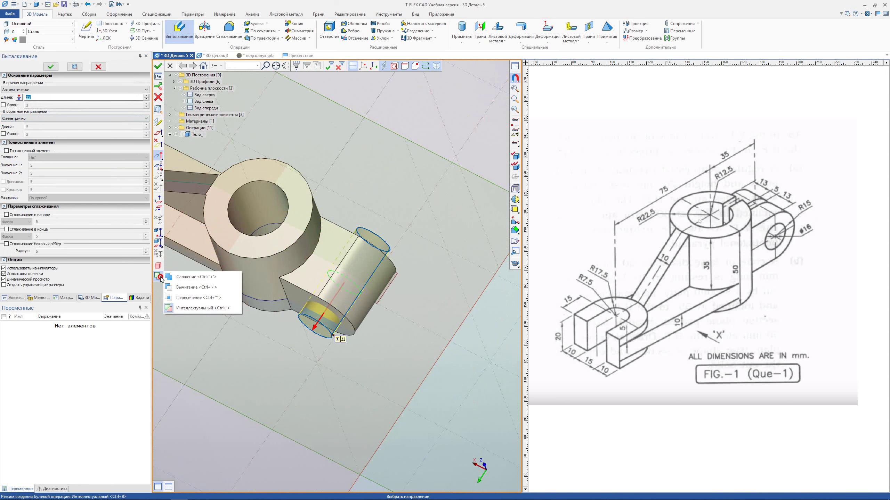
{"action": "left_click", "coordinate": [196, 286]}
{"action": "left_click", "coordinate": [50, 67]}
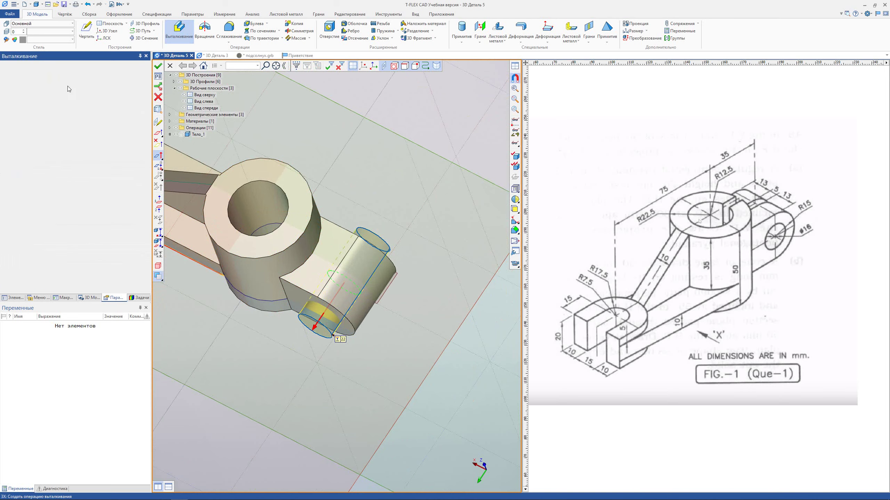
{"action": "mouse_move", "coordinate": [181, 200]}
{"action": "middle_mouse_down"}
{"action": "mouse_move", "coordinate": [431, 203]}
{"action": "mouse_move", "coordinate": [295, 284]}
{"action": "mouse_move", "coordinate": [331, 262]}
{"action": "middle_mouse_up"}
Start a sketch on the top work plane with purple sketch lines.
{"action": "key", "text": "Escape"}
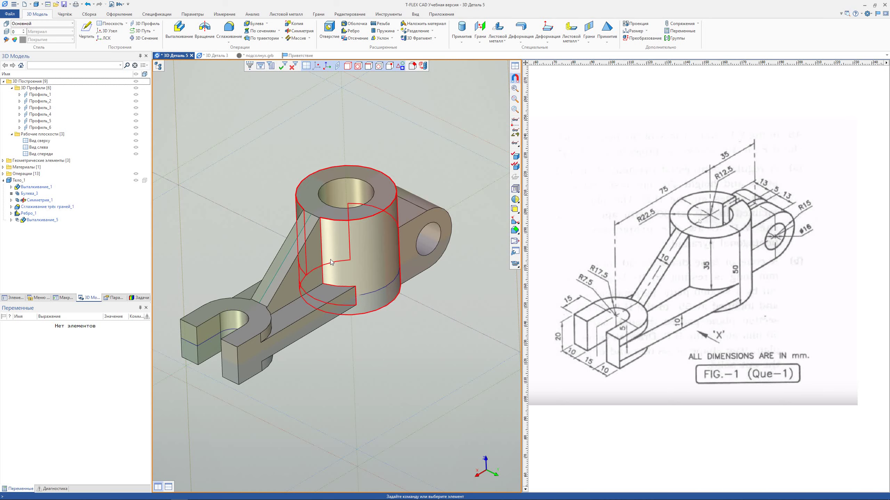
{"action": "mouse_move", "coordinate": [392, 333]}
{"action": "middle_mouse_down"}
{"action": "mouse_move", "coordinate": [375, 372]}
{"action": "mouse_move", "coordinate": [389, 316]}
{"action": "mouse_move", "coordinate": [367, 408]}
{"action": "mouse_move", "coordinate": [368, 353]}
{"action": "mouse_move", "coordinate": [347, 358]}
{"action": "middle_mouse_up"}
{"action": "left_click", "coordinate": [456, 341]}
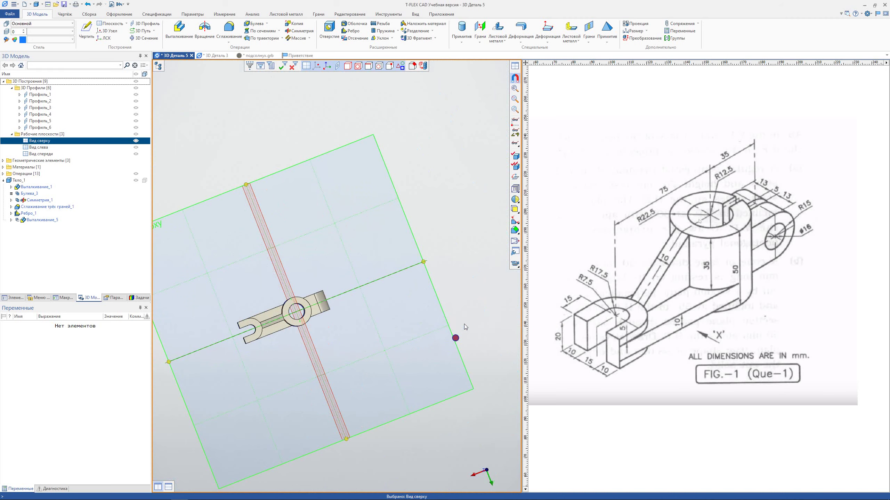
{"action": "double_click", "coordinate": [464, 324]}
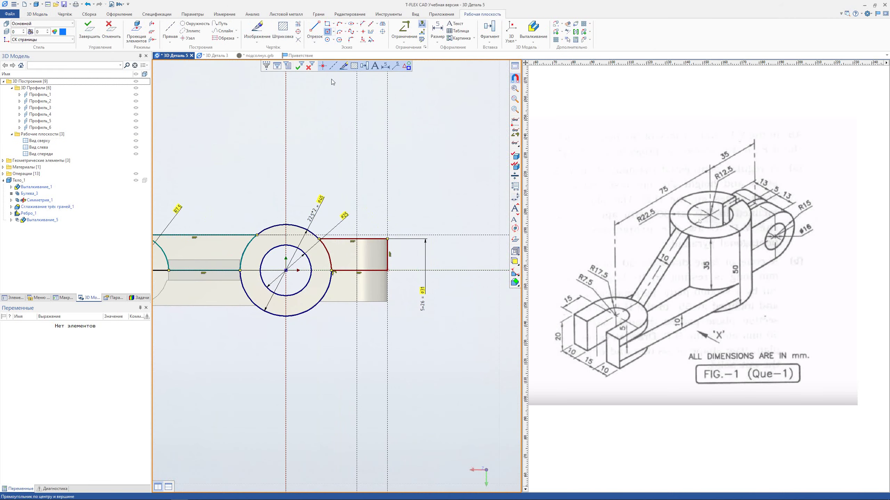
{"action": "left_click", "coordinate": [63, 32]}
{"action": "left_click", "coordinate": [81, 75]}
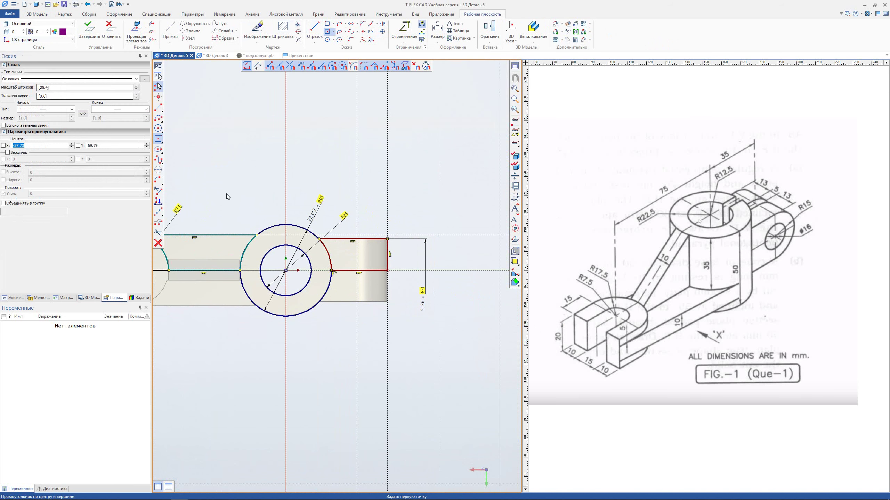
Draw a centre-point rectangle from the hub centre extending past the hub's side.
{"action": "scroll", "coordinate": [354, 270], "scroll_direction": "up", "scroll_amount": 1}
{"action": "scroll", "coordinate": [354, 270], "scroll_direction": "up", "scroll_amount": 1}
{"action": "left_click", "coordinate": [327, 270]}
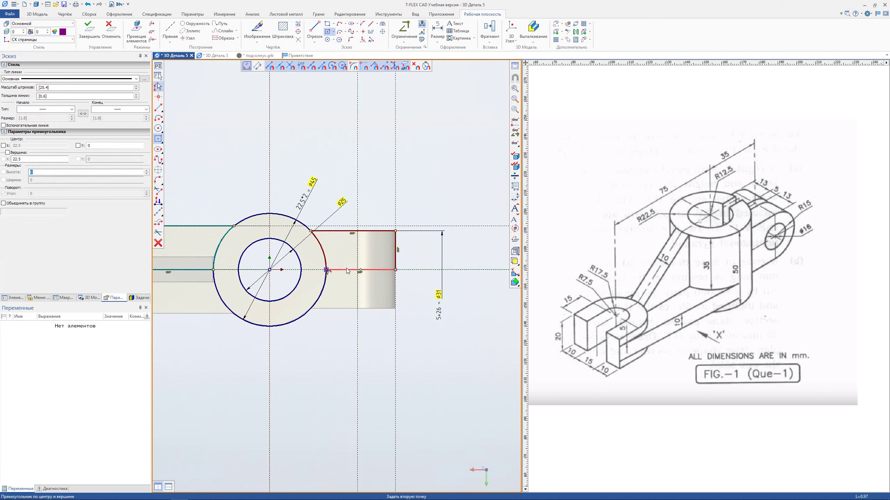
{"action": "left_click", "coordinate": [407, 267]}
{"action": "scroll", "coordinate": [426, 257], "scroll_direction": "up", "scroll_amount": 1}
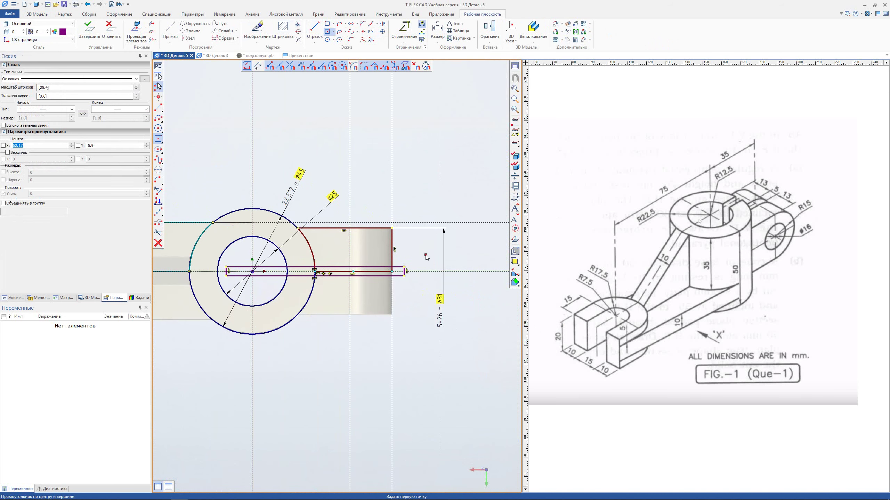
{"action": "right_click", "coordinate": [425, 253]}
Dimension the rectangle's short edge to a 5 slot width and finish the sketch.
{"action": "left_click", "coordinate": [452, 266]}
{"action": "scroll", "coordinate": [412, 269], "scroll_direction": "up", "scroll_amount": 1}
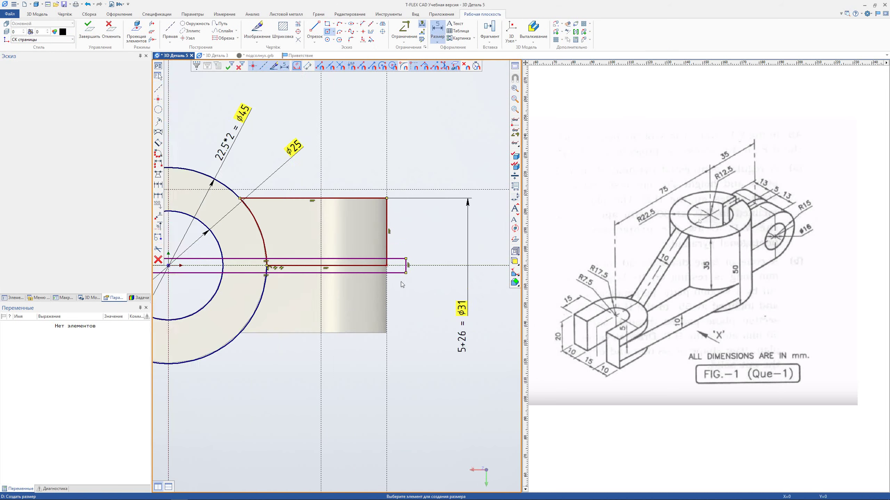
{"action": "scroll", "coordinate": [412, 269], "scroll_direction": "up", "scroll_amount": 1}
{"action": "left_click", "coordinate": [412, 269]}
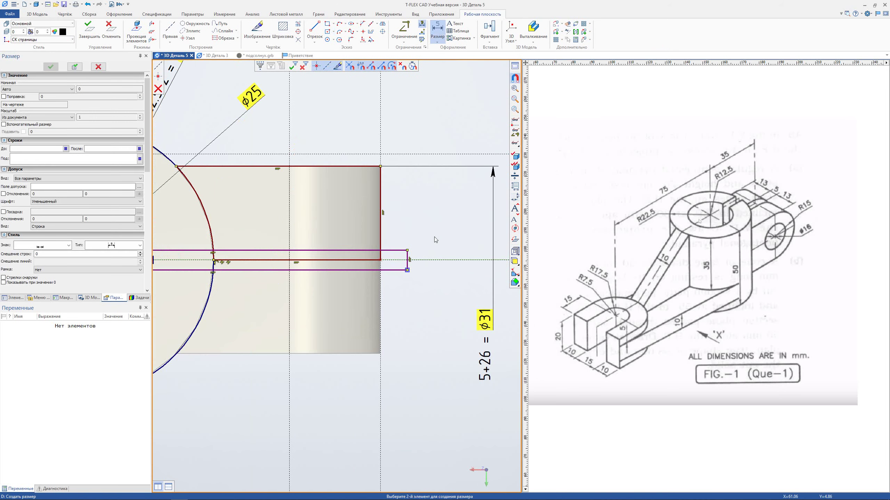
{"action": "scroll", "coordinate": [411, 259], "scroll_direction": "up", "scroll_amount": 1}
{"action": "scroll", "coordinate": [415, 259], "scroll_direction": "up", "scroll_amount": 1}
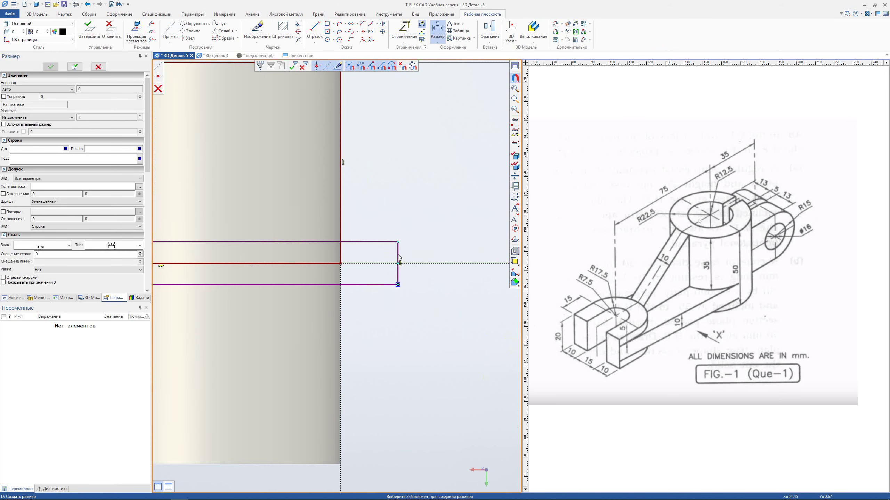
{"action": "left_click", "coordinate": [438, 31]}
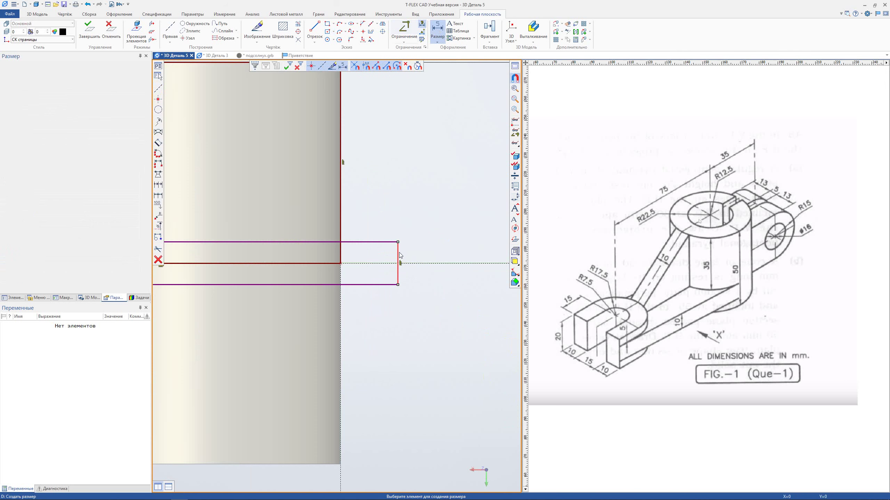
{"action": "left_click", "coordinate": [399, 256]}
{"action": "left_click", "coordinate": [456, 148]}
{"action": "type", "text": "5"}
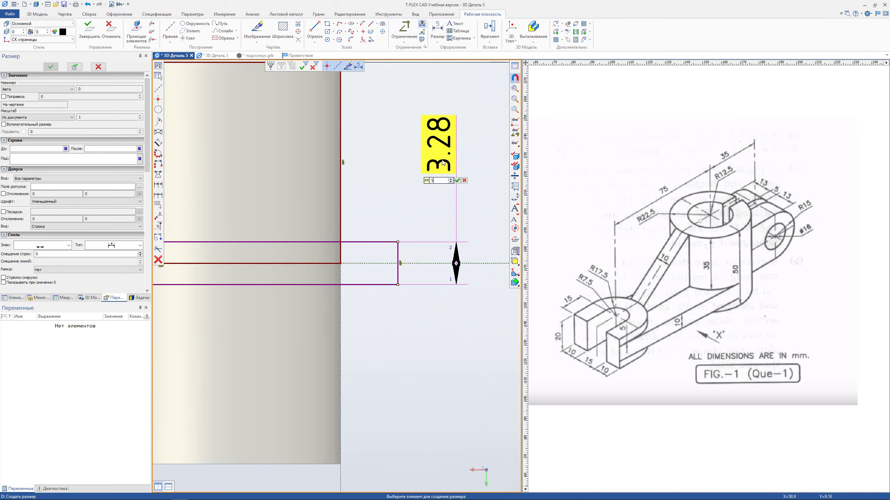
{"action": "key", "text": "Return"}
{"action": "scroll", "coordinate": [365, 177], "scroll_direction": "down", "scroll_amount": 2}
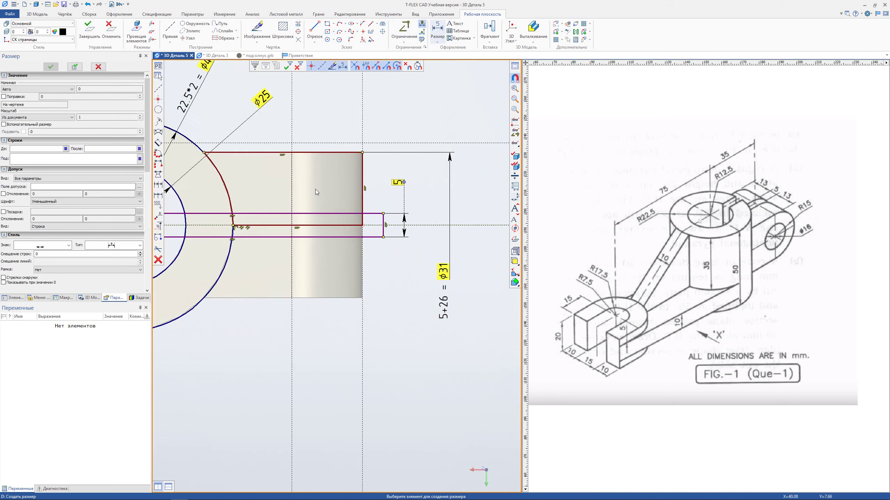
{"action": "middle_click_drag", "start_coordinate": [316, 192], "coordinate": [446, 212]}
{"action": "left_click", "coordinate": [89, 32]}
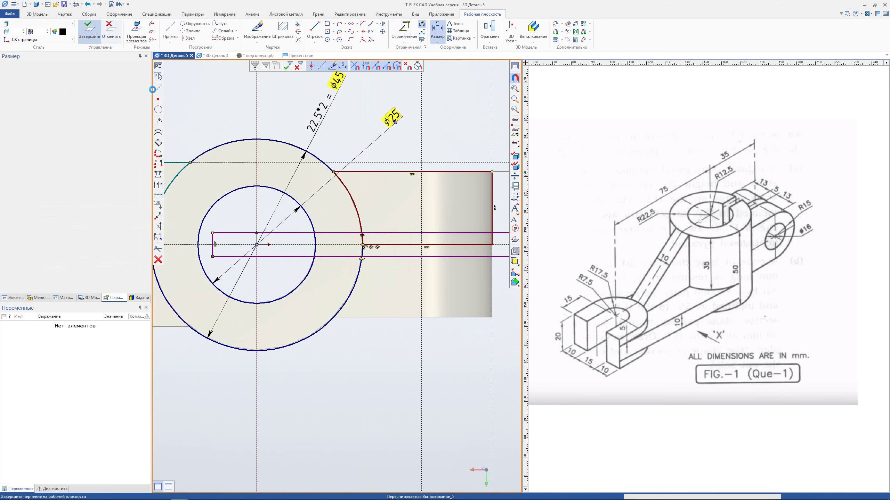
Extrude slot profile Профиль_7 through all as a cut, slicing the hub ring.
{"action": "left_click", "coordinate": [434, 255]}
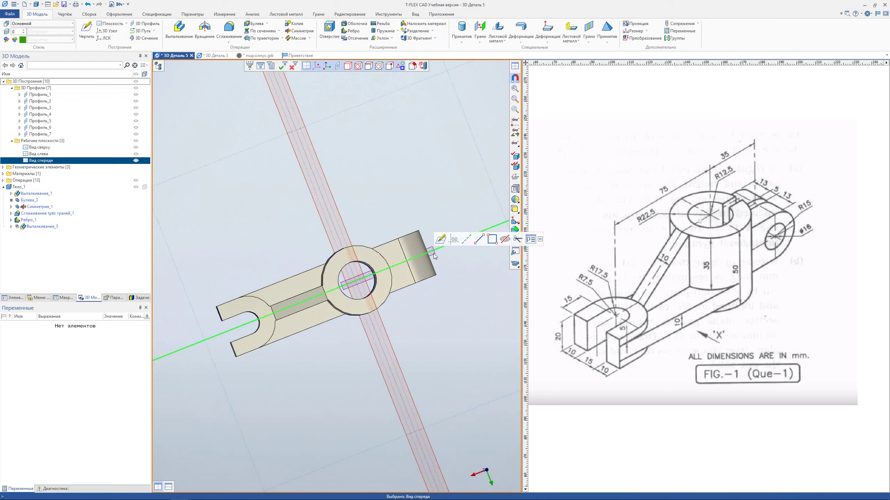
{"action": "right_click", "coordinate": [435, 256]}
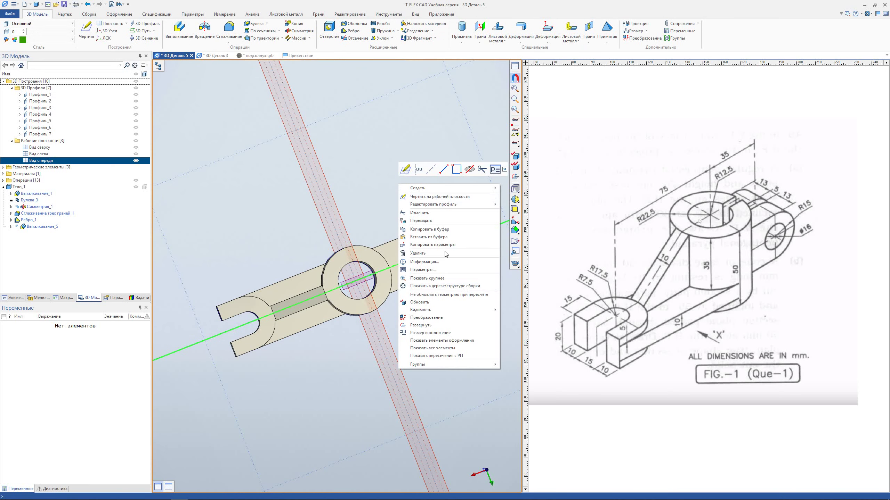
{"action": "right_click_drag", "start_coordinate": [359, 190], "coordinate": [442, 243]}
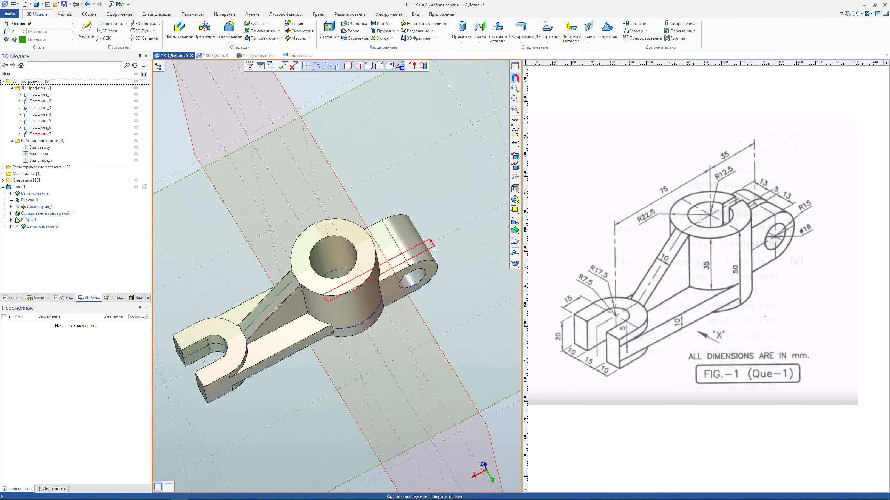
{"action": "left_click", "coordinate": [434, 246]}
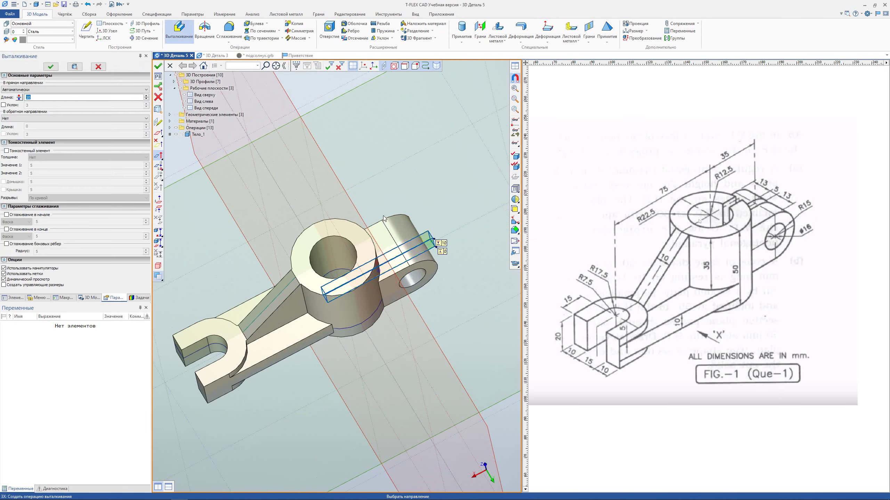
{"action": "left_click", "coordinate": [61, 90]}
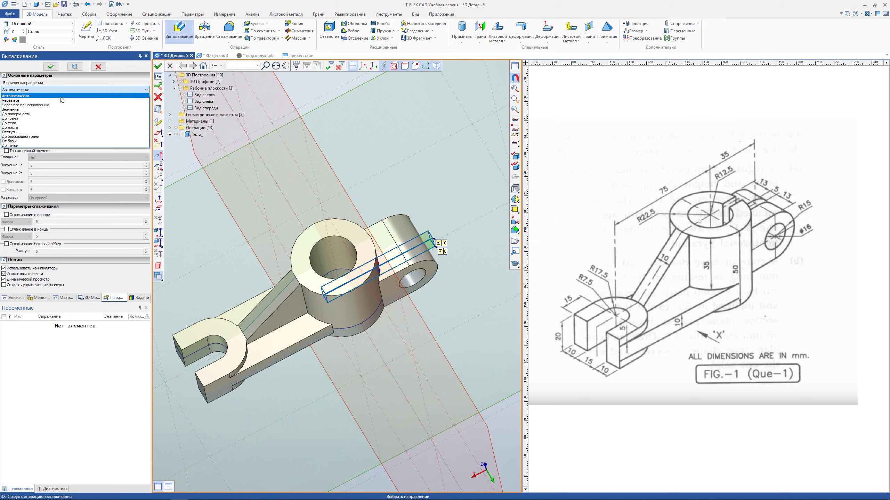
{"action": "scroll", "coordinate": [62, 98], "scroll_direction": "up", "scroll_amount": 1}
{"action": "left_click", "coordinate": [61, 101]}
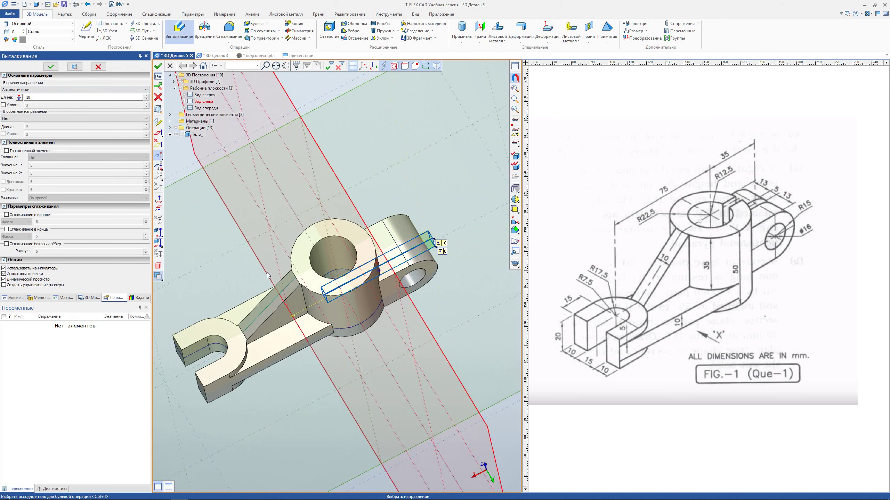
{"action": "left_click", "coordinate": [53, 89]}
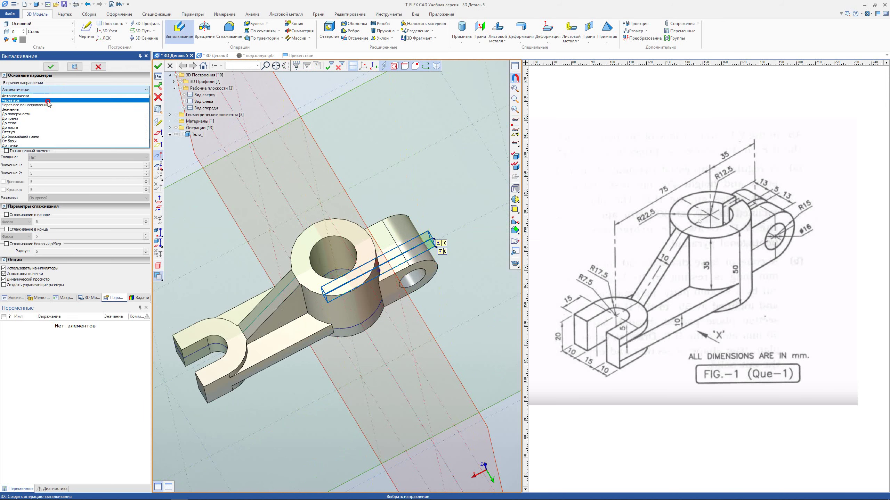
{"action": "left_click", "coordinate": [48, 101]}
{"action": "left_click", "coordinate": [50, 68]}
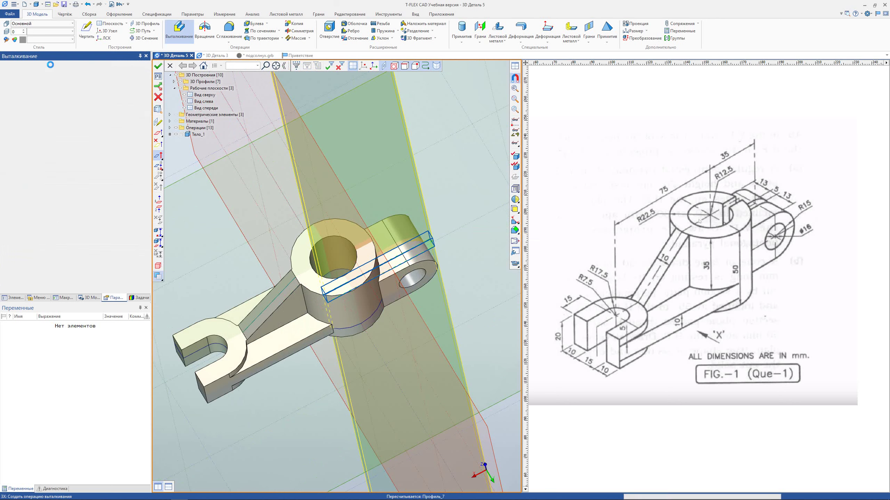
{"action": "key", "text": "Escape"}
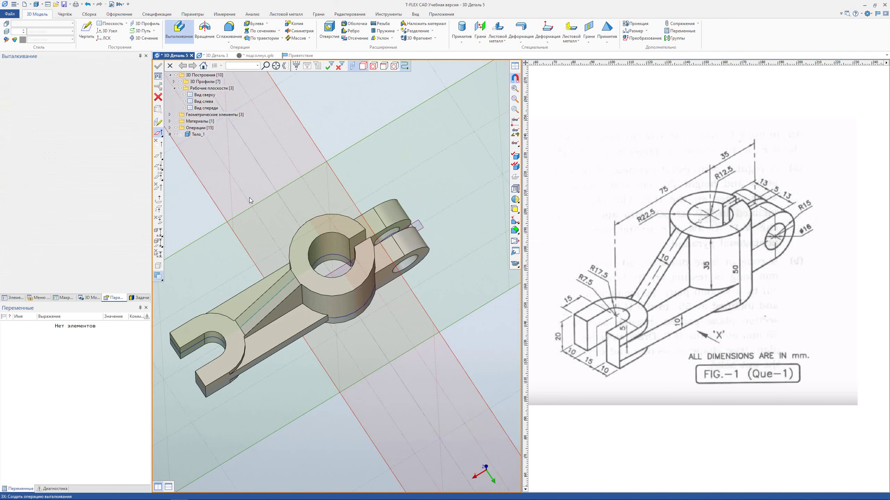
{"action": "mouse_move", "coordinate": [272, 201]}
{"action": "middle_mouse_down"}
{"action": "mouse_move", "coordinate": [316, 206]}
{"action": "mouse_move", "coordinate": [286, 223]}
{"action": "middle_mouse_up"}
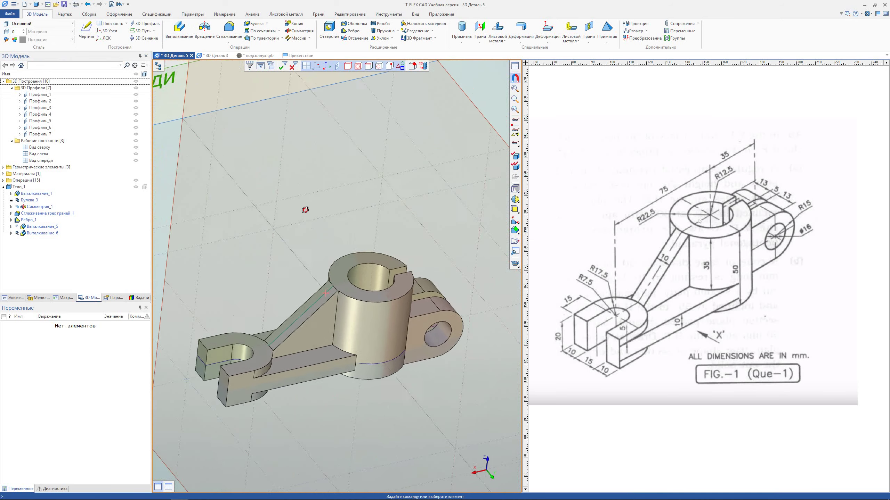